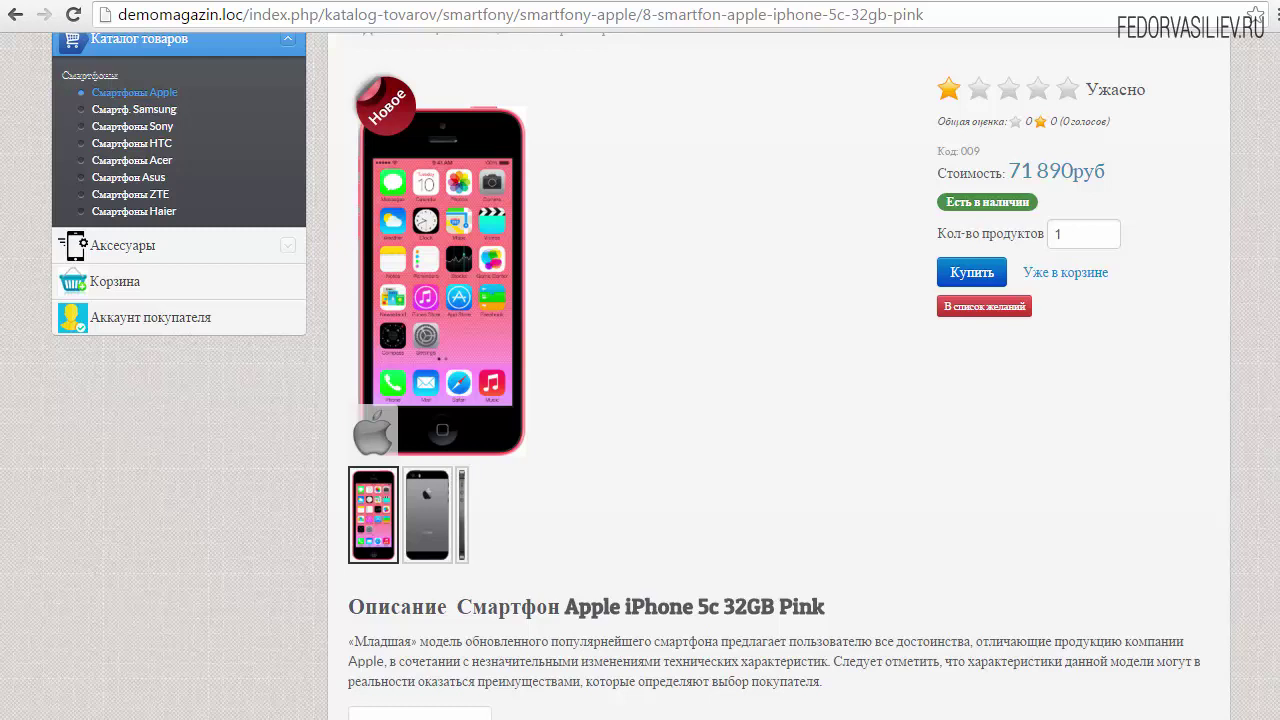
Step: Examine the Apple iPhone 5c 32GB Pink product page and the social network buttons below its attributes
scroll(362, 540, "down", 4)
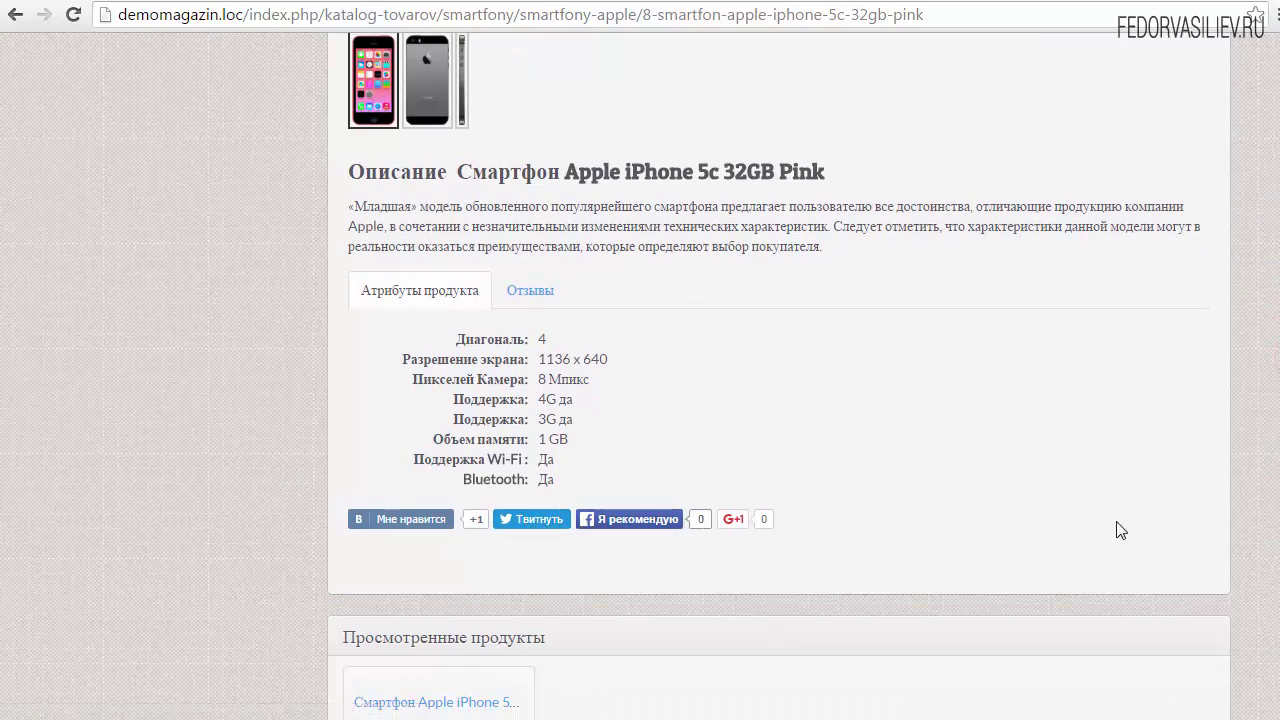
scroll(1252, 383, "up", 6)
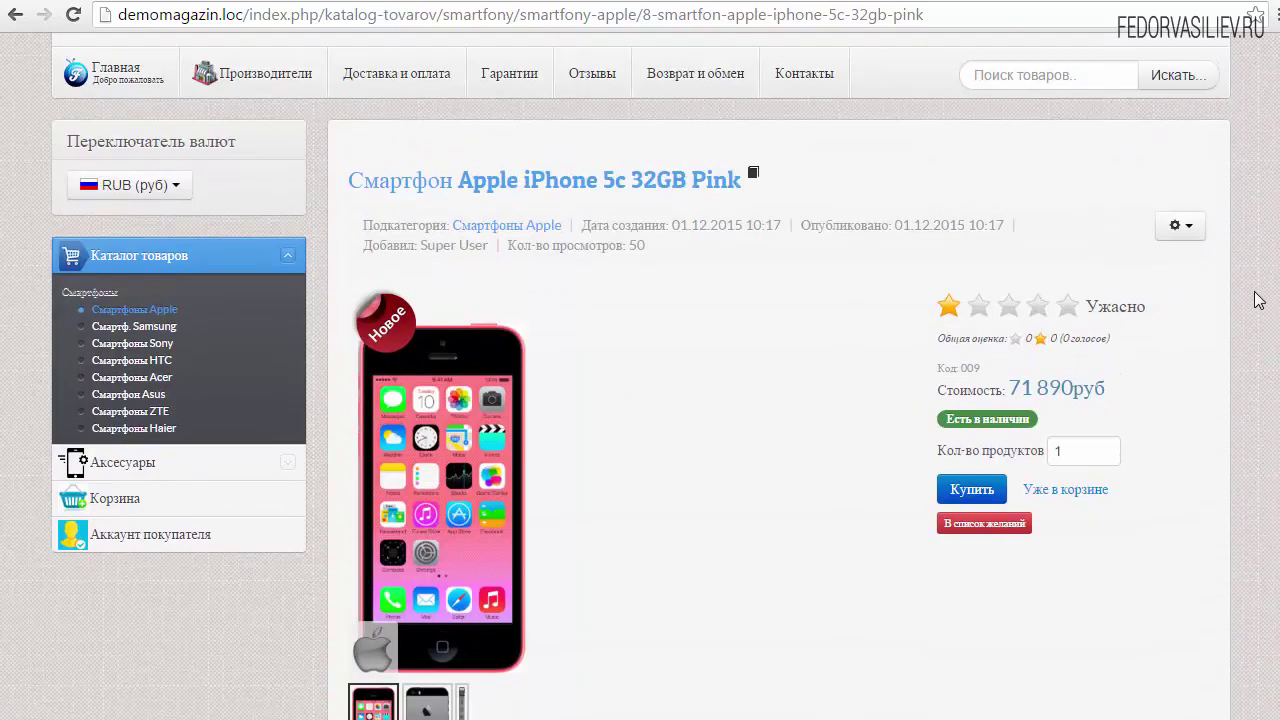
scroll(1258, 300, "down", 6)
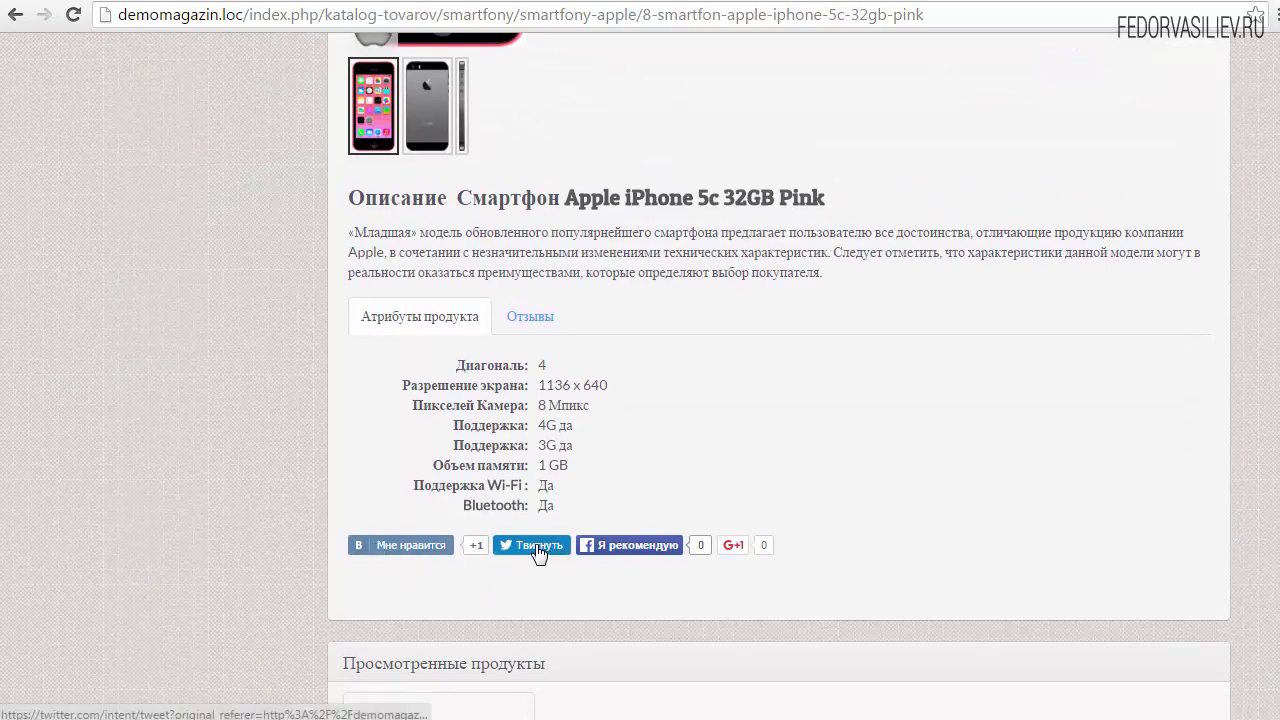
scroll(1270, 530, "up", 5)
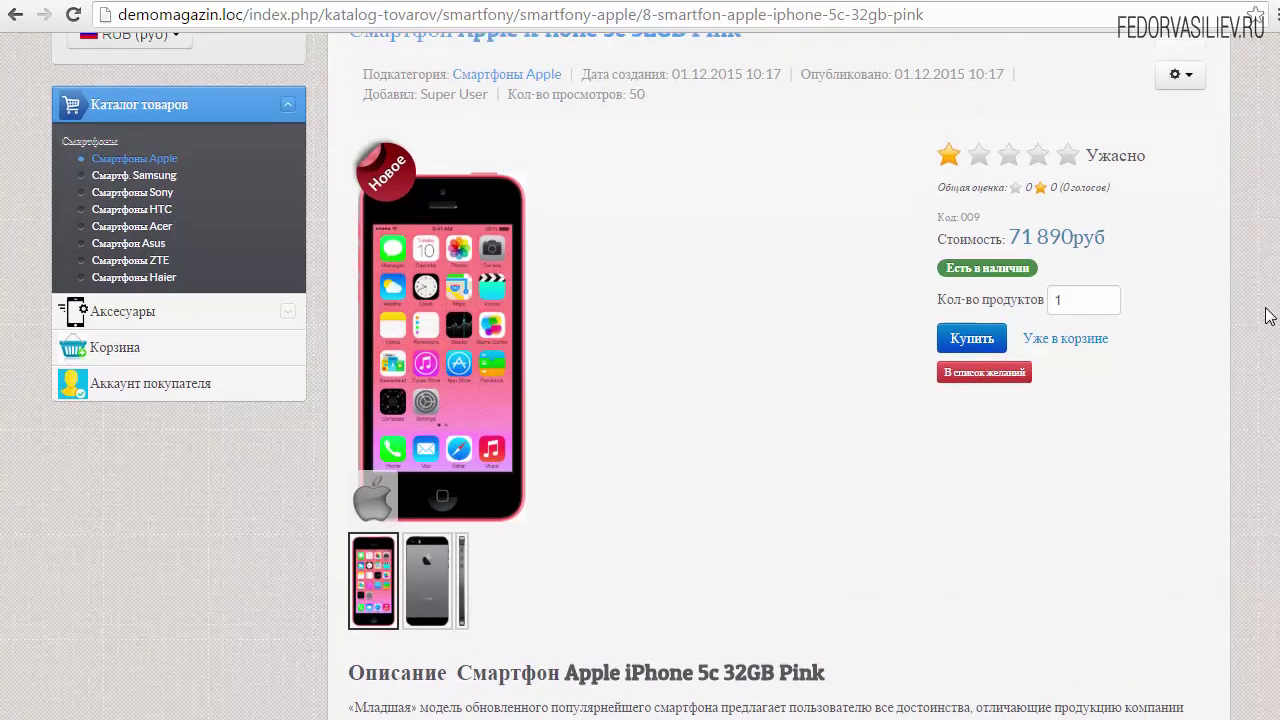
scroll(1270, 530, "down", 6)
scroll(1275, 531, "up", 1)
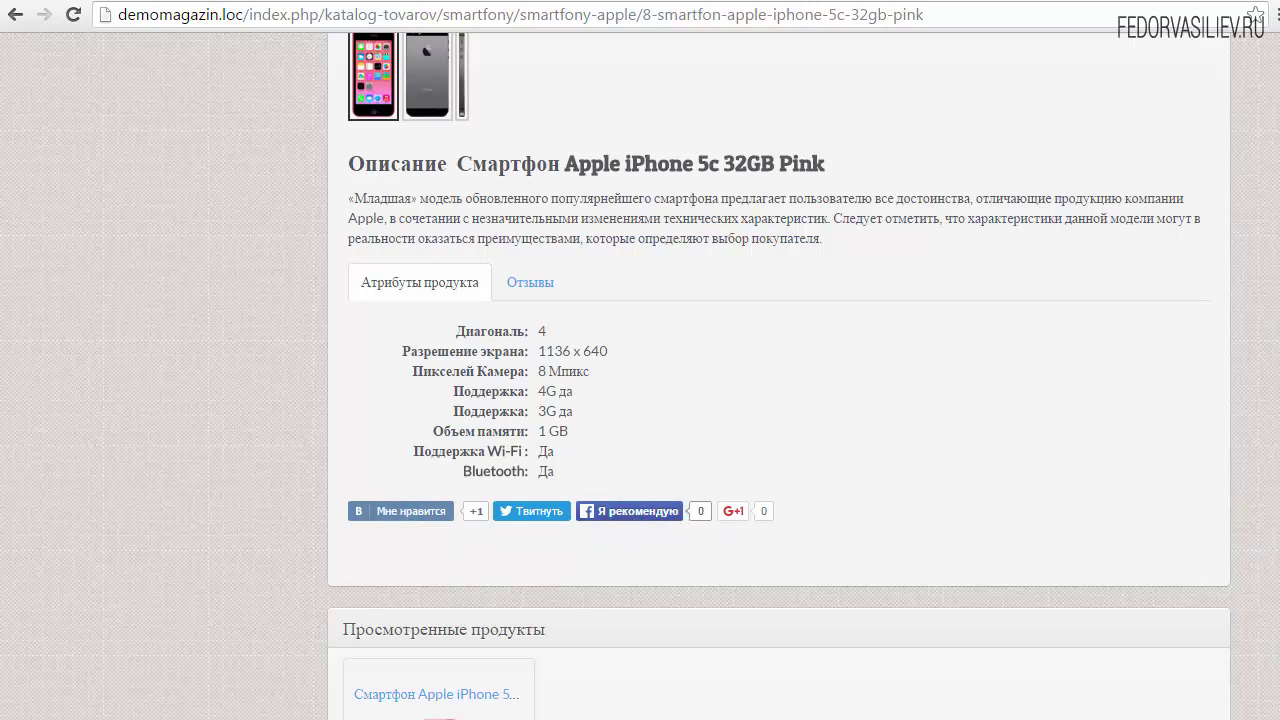
scroll(1248, 530, "up", 7)
scroll(1248, 530, "down", 5)
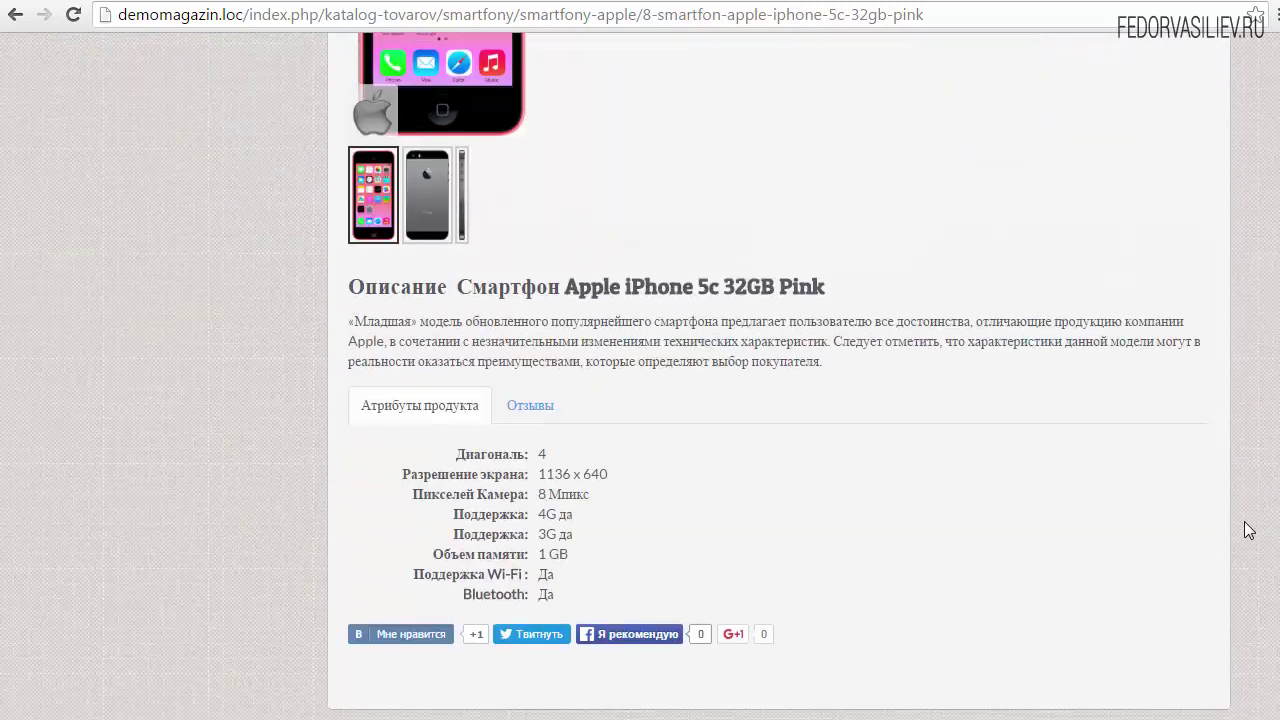
scroll(1248, 530, "down", 2)
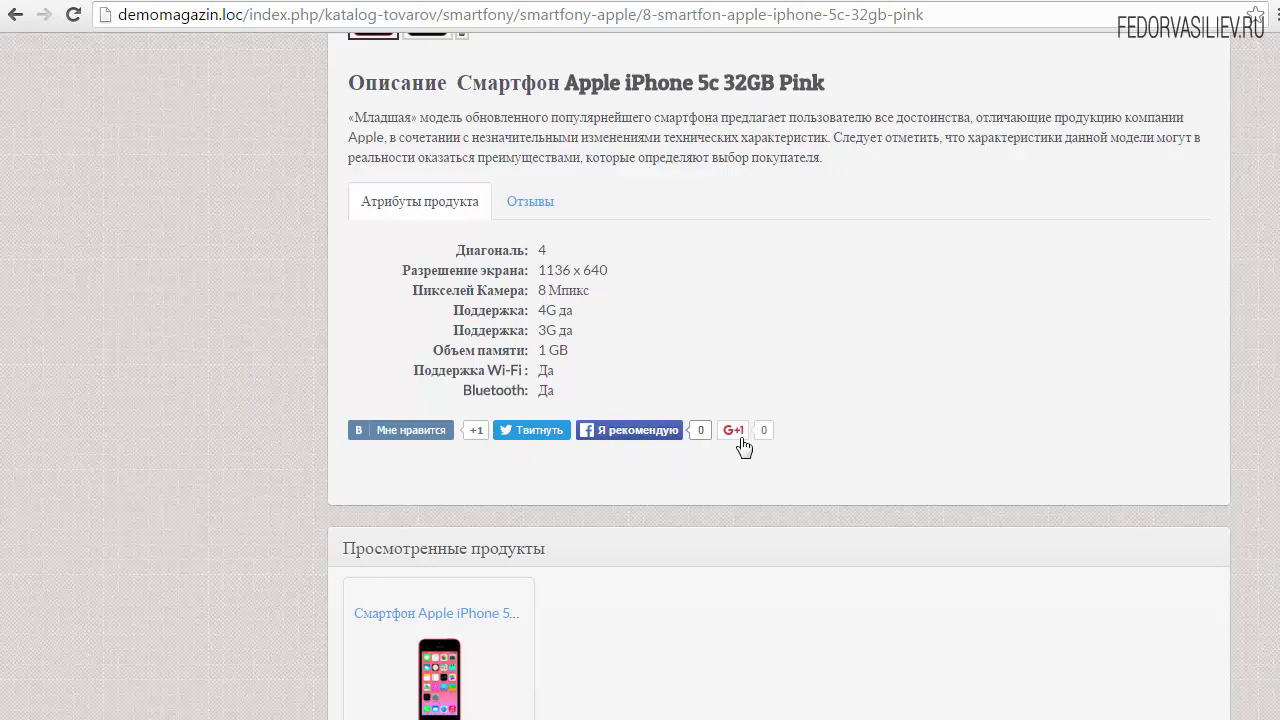
mouse_move(737, 432)
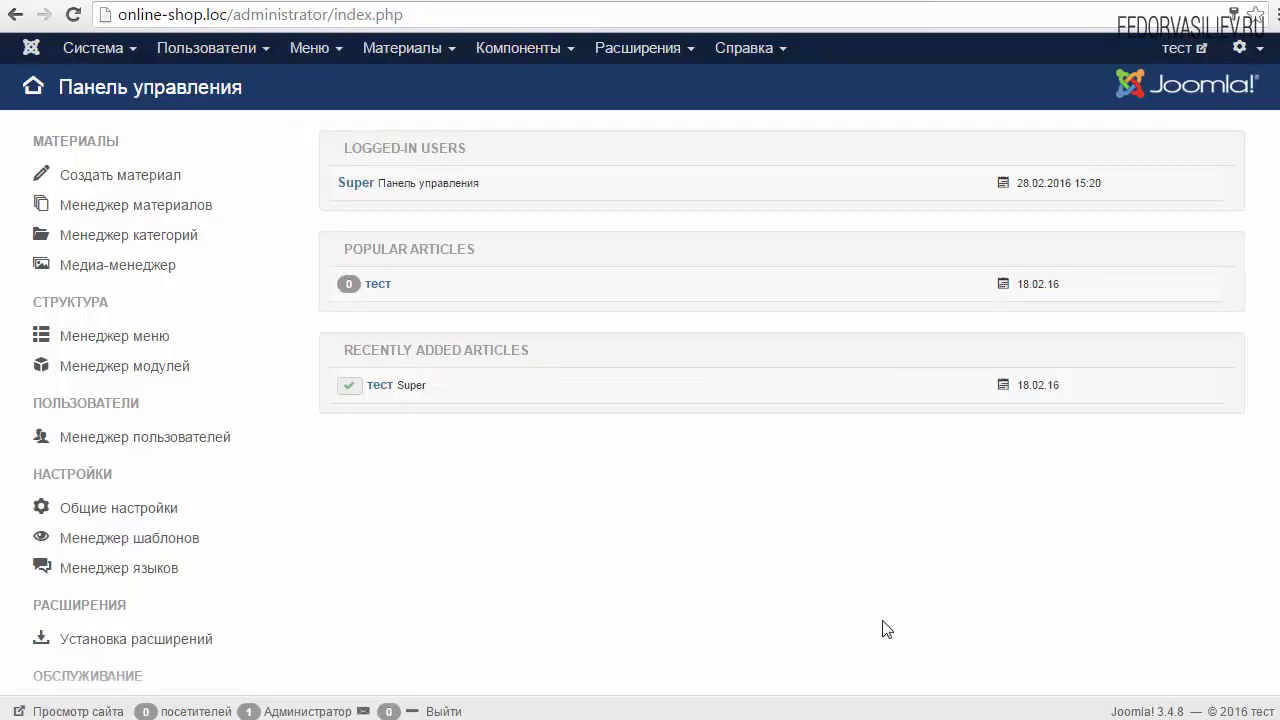
Step: Install the plg_jksocial_likebutton_1.0.zip package through the Joomla extension manager
left_click(632, 55)
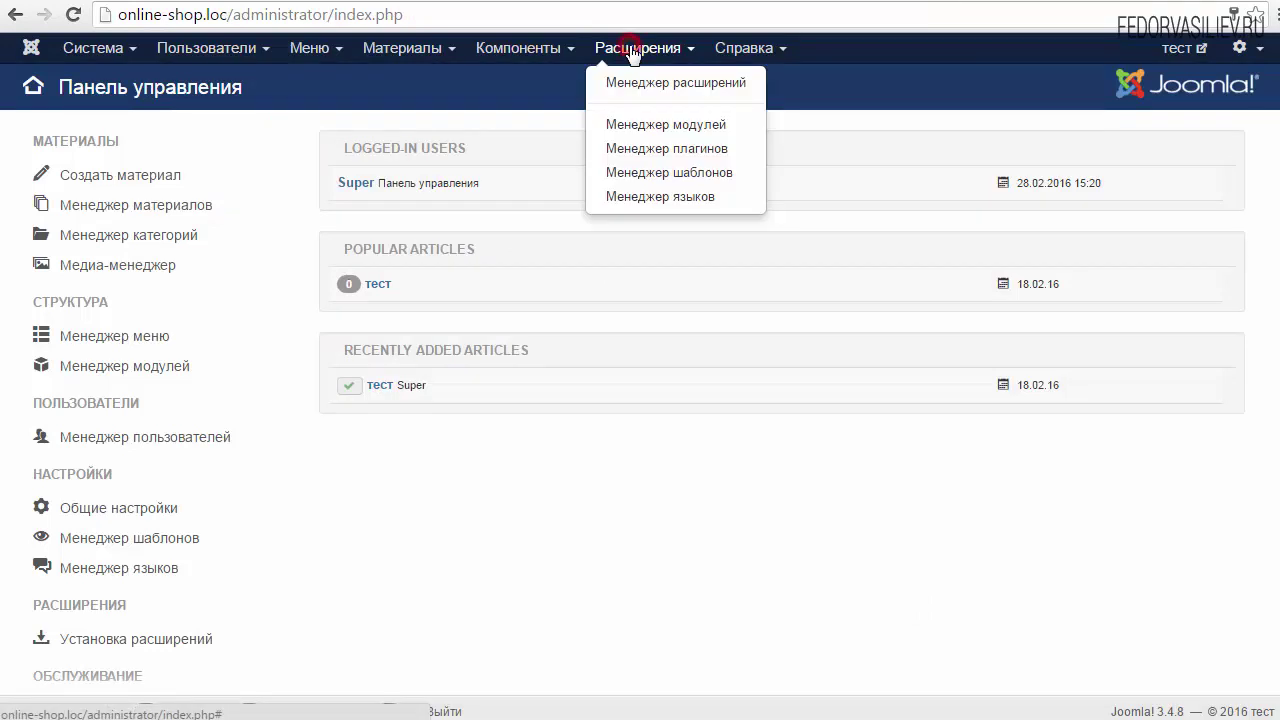
left_click(640, 84)
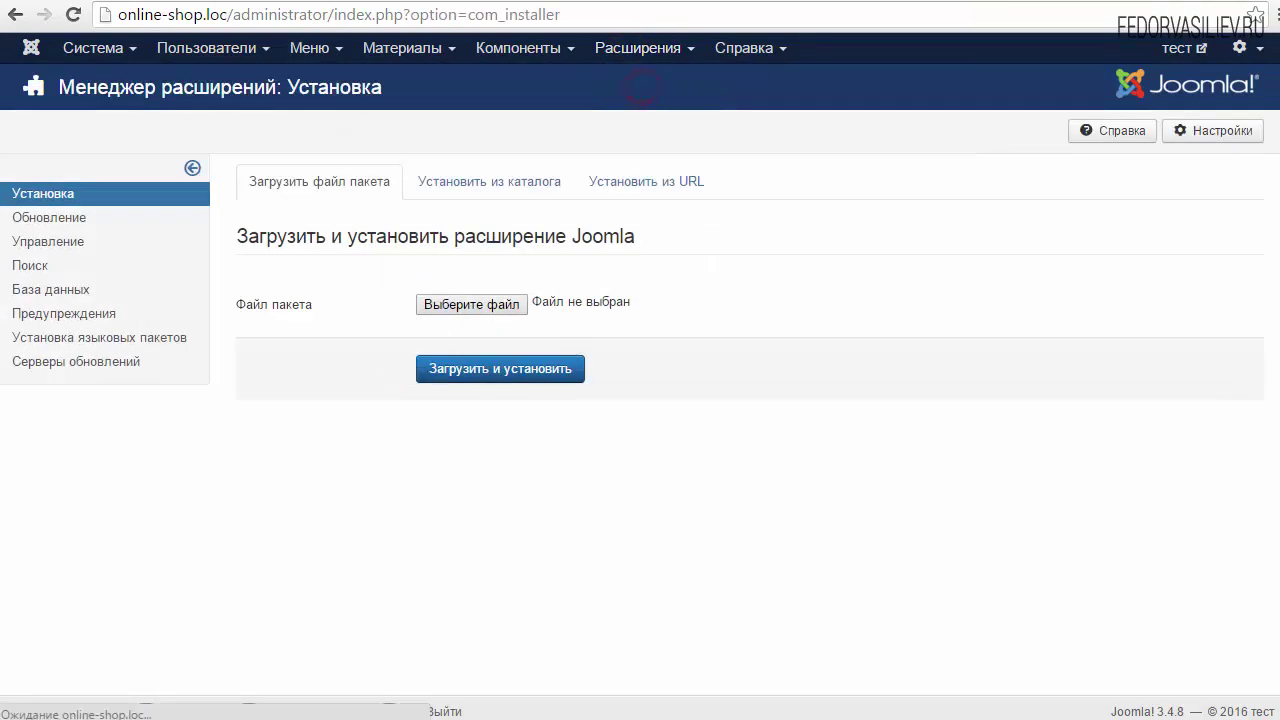
left_click(471, 304)
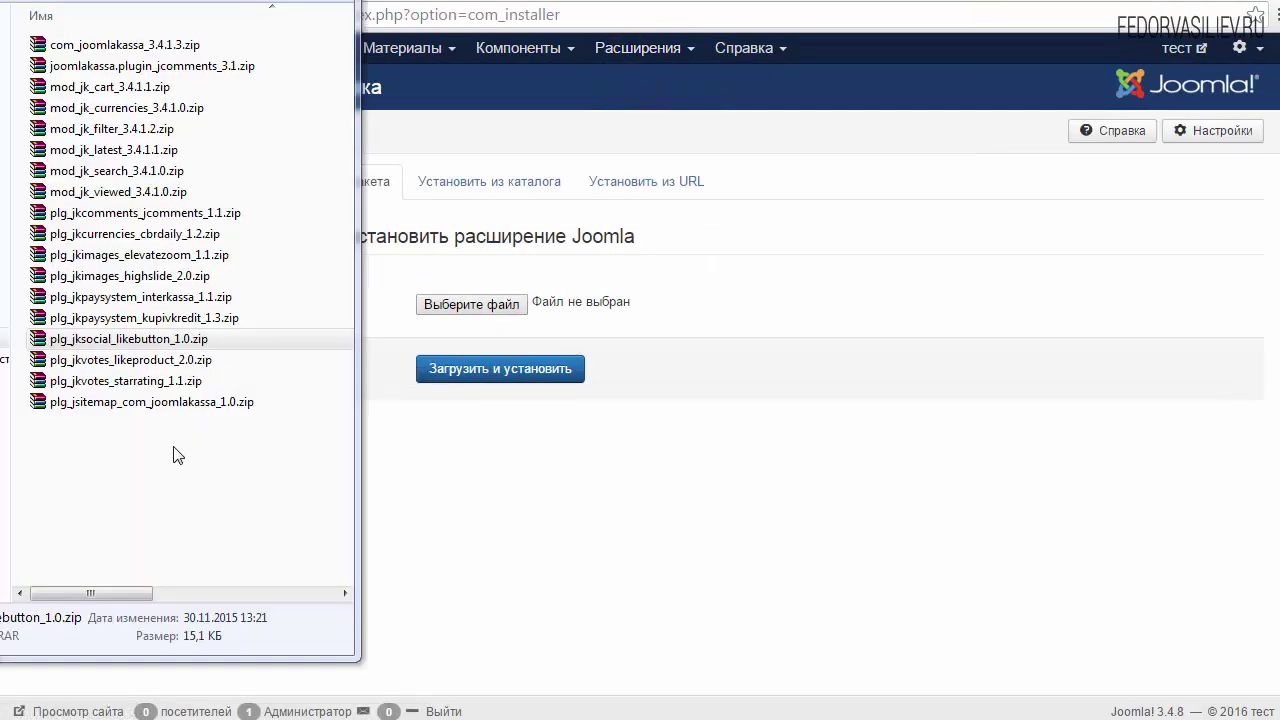
left_click(72, 342)
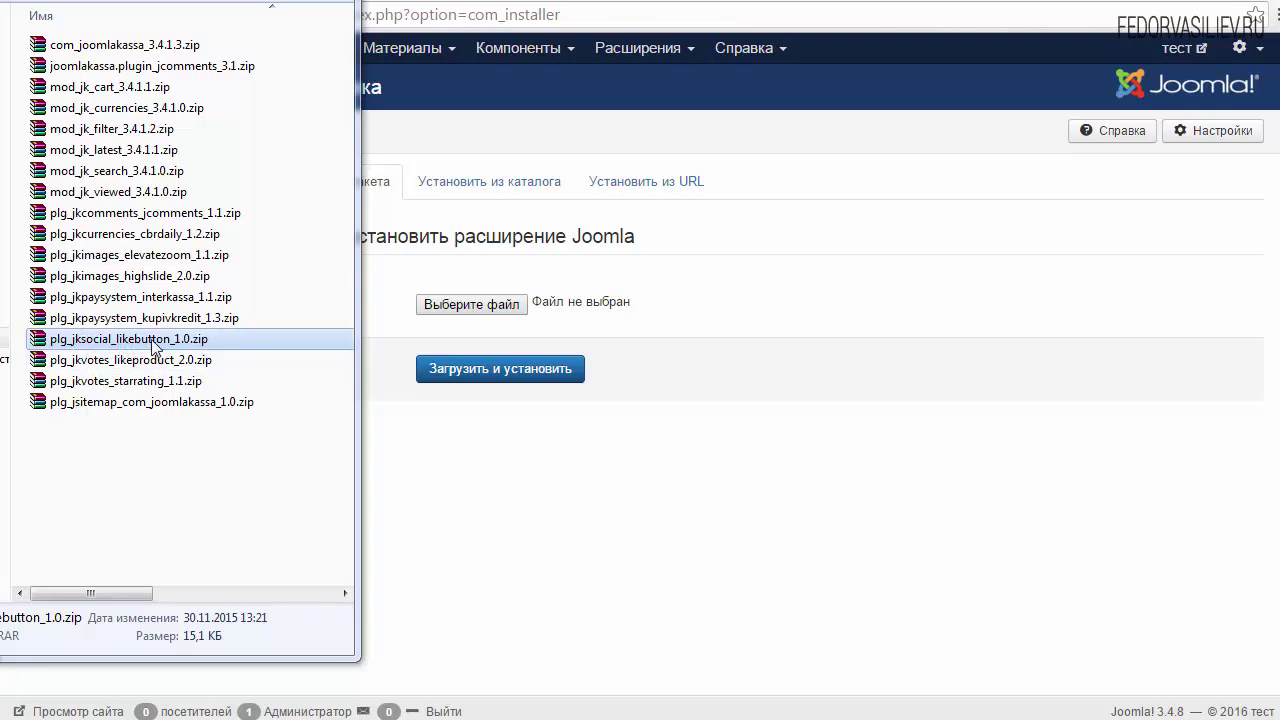
left_click_drag(155, 345, 587, 311)
left_click(533, 372)
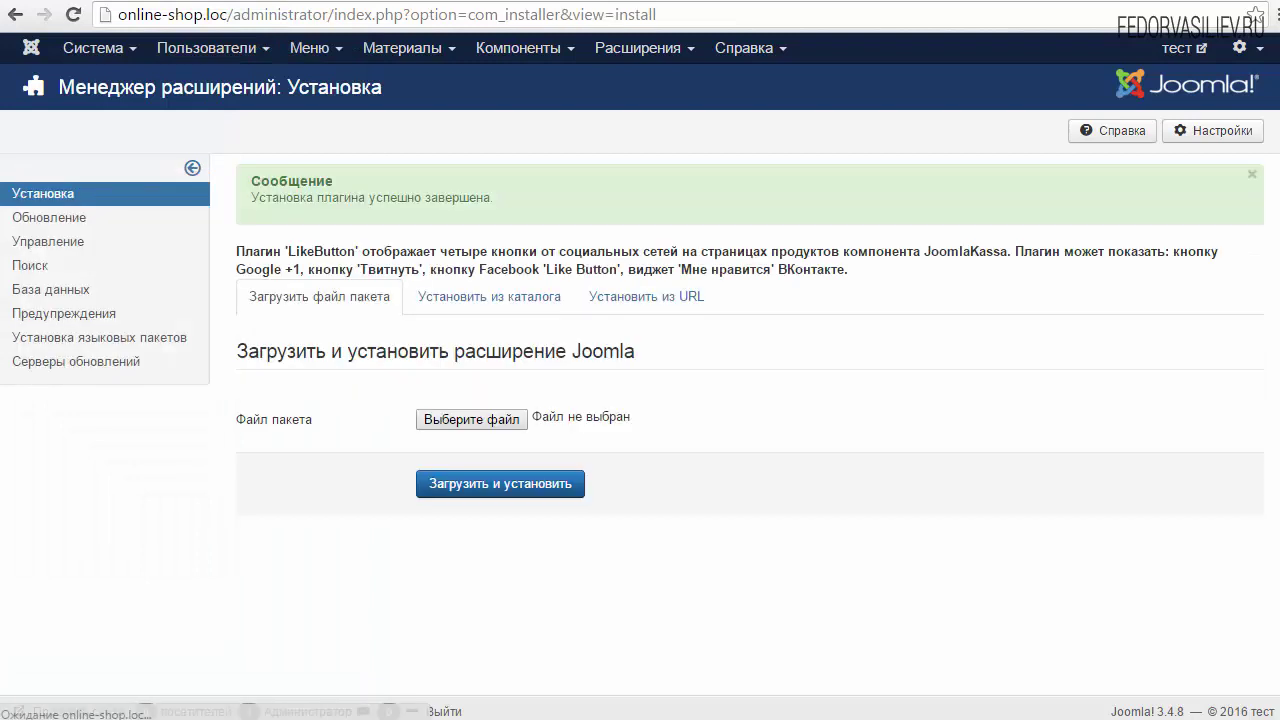
Step: Sort the plugin list by descending ID, open JoomlaKassa Social - LikeButton and set its status to Включено
left_click(640, 50)
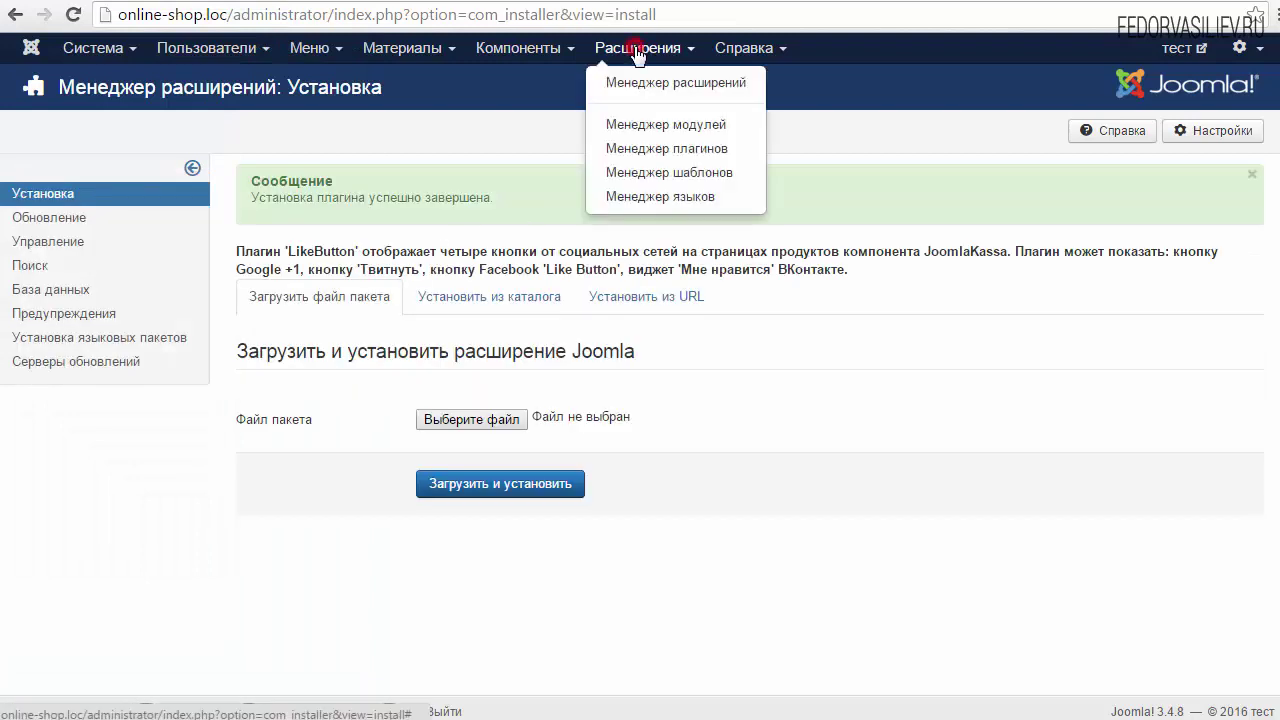
left_click(663, 149)
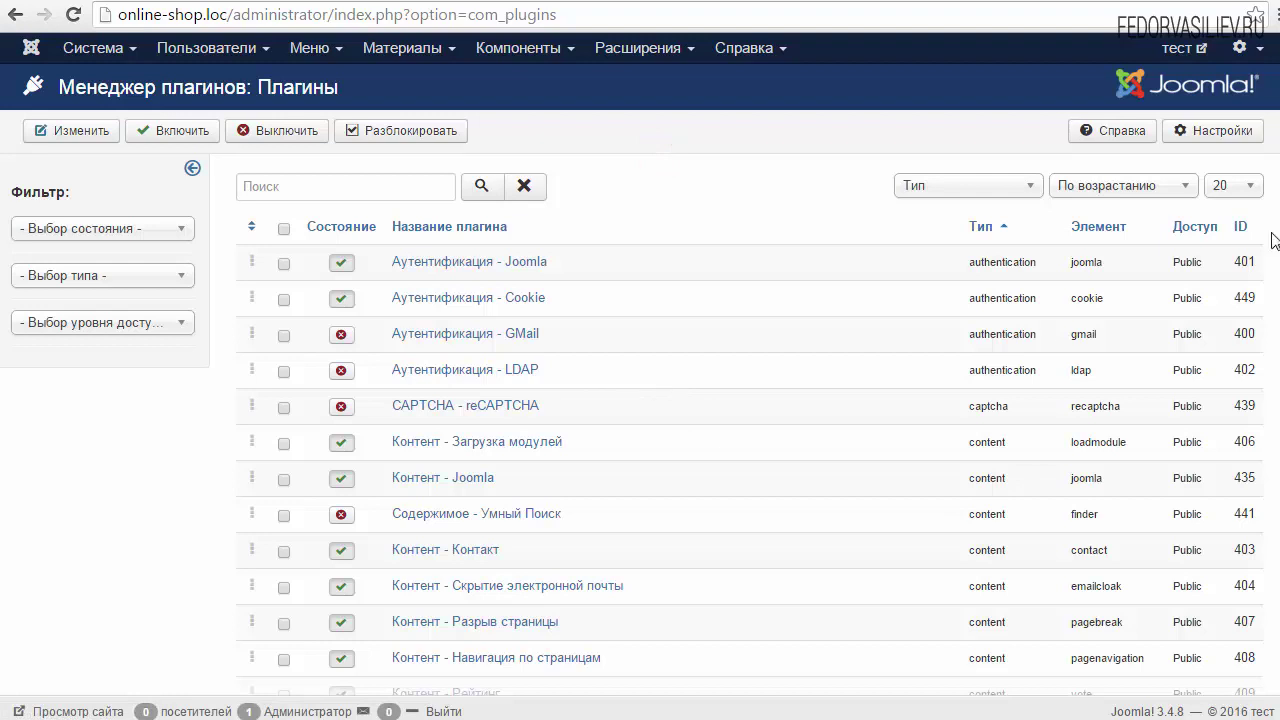
left_click(1240, 227)
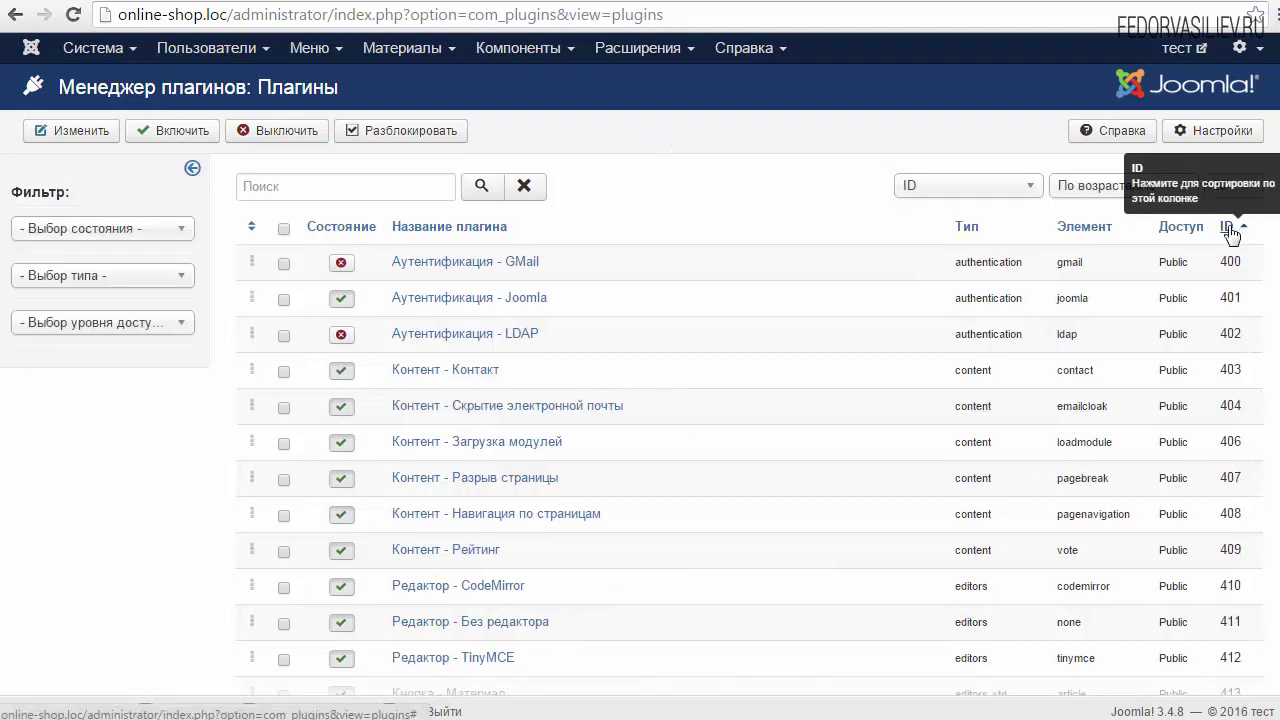
left_click(1230, 228)
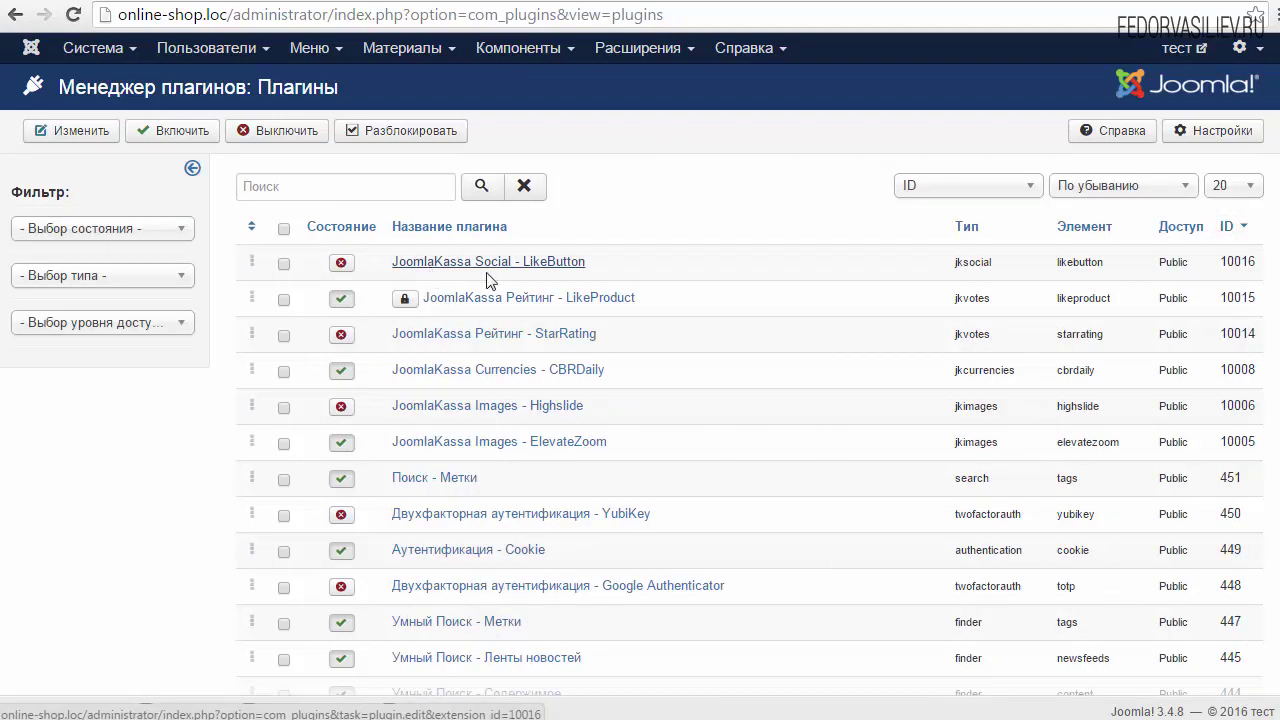
left_click_drag(600, 260, 500, 263)
left_click(432, 262)
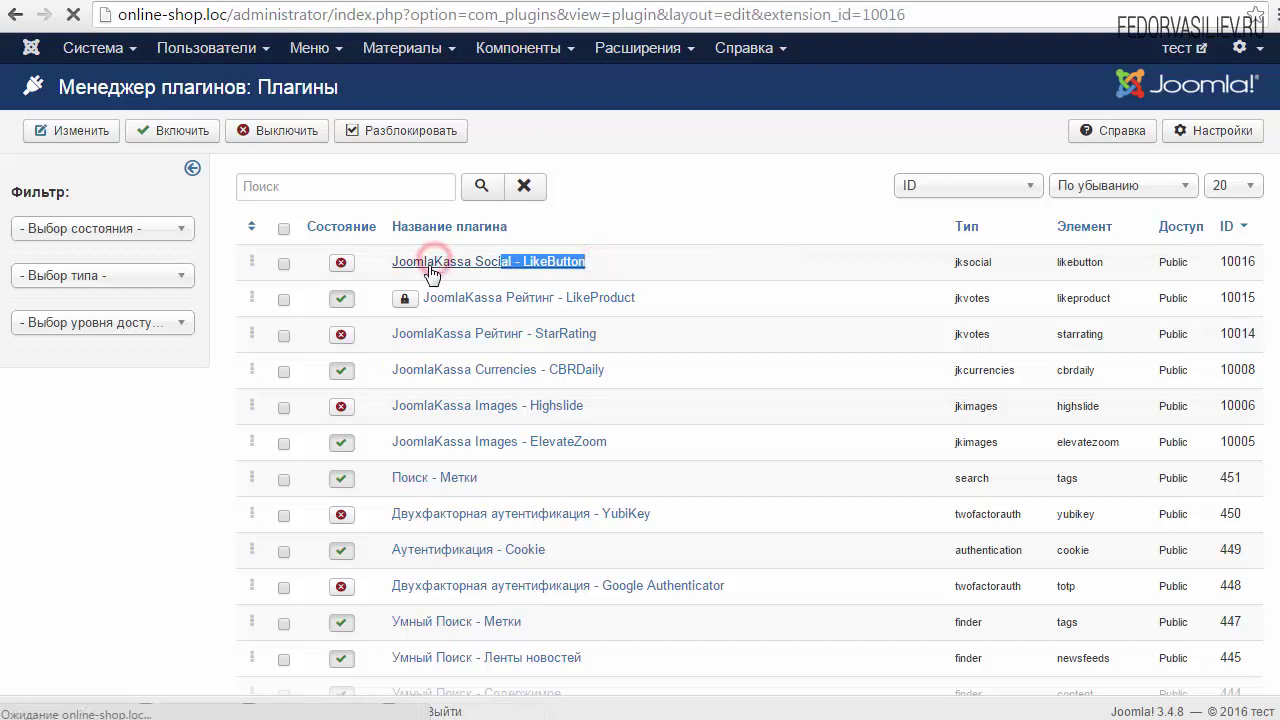
left_click(1000, 254)
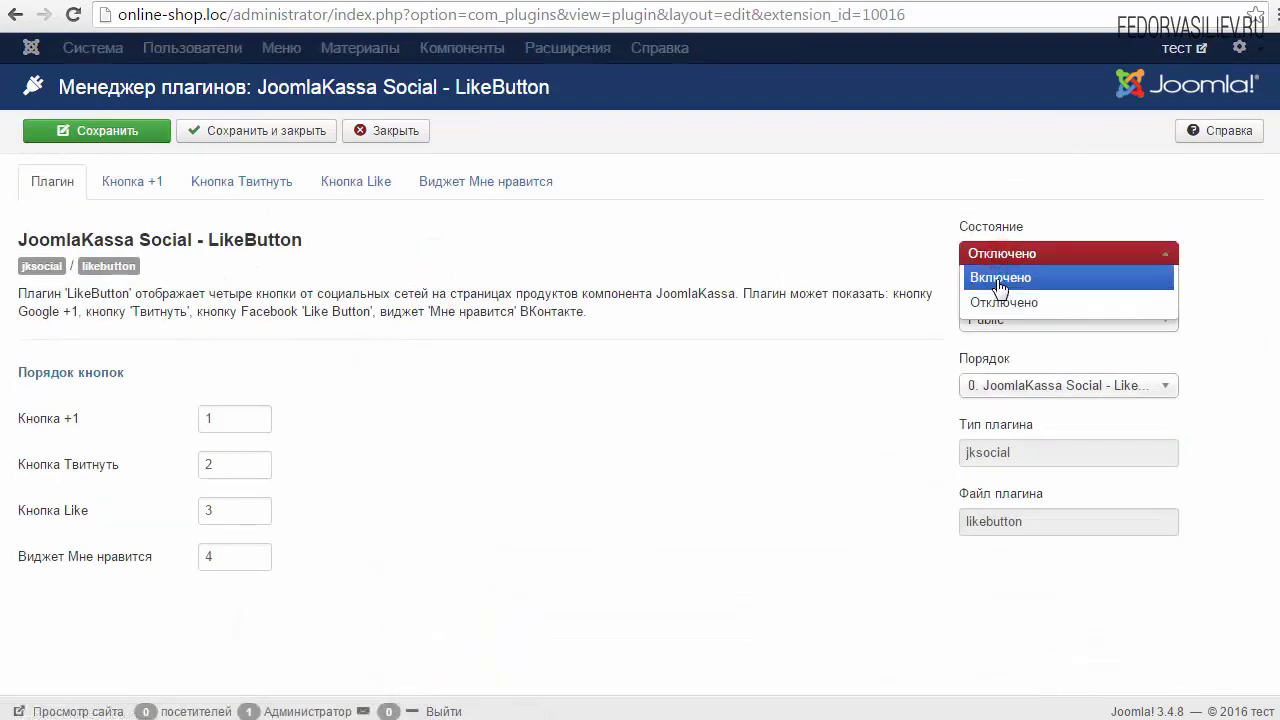
left_click(1000, 279)
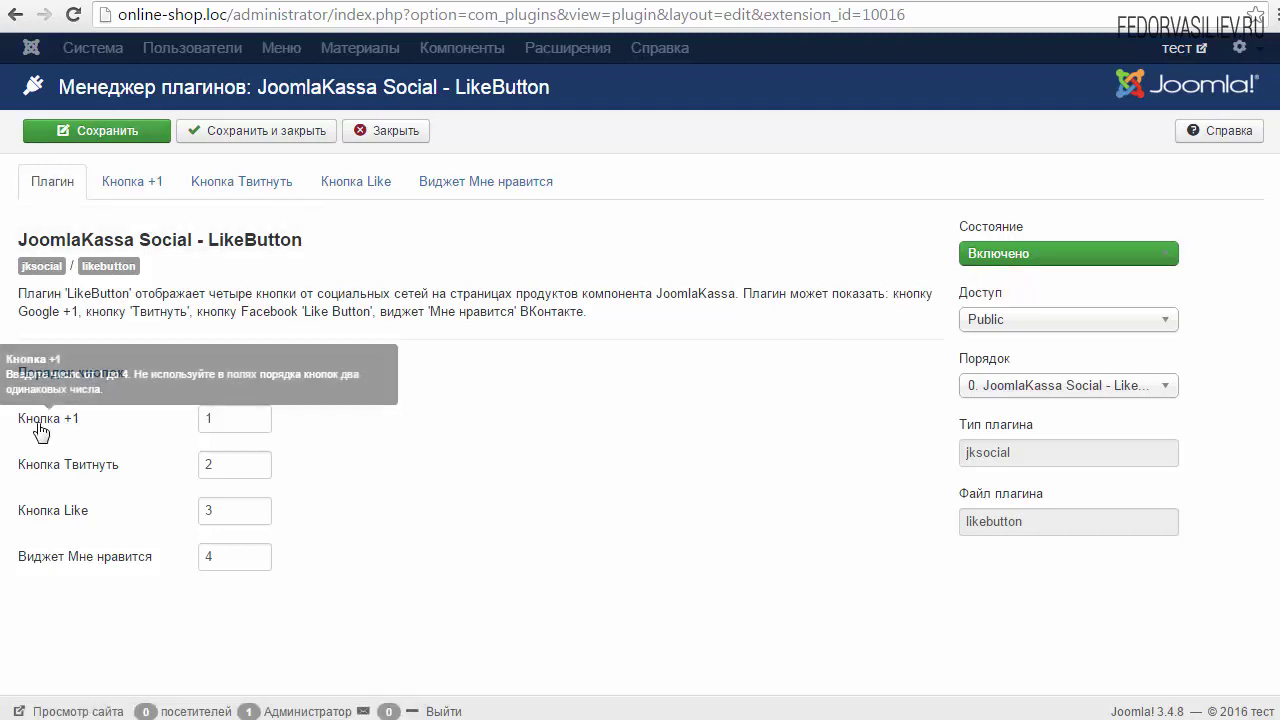
Step: Set the button order to 4 for Кнопка +1, 3 for Кнопка Твитнуть, 2 for Кнопка Like and 1 for Виджет Мне нравится
double_click(260, 418)
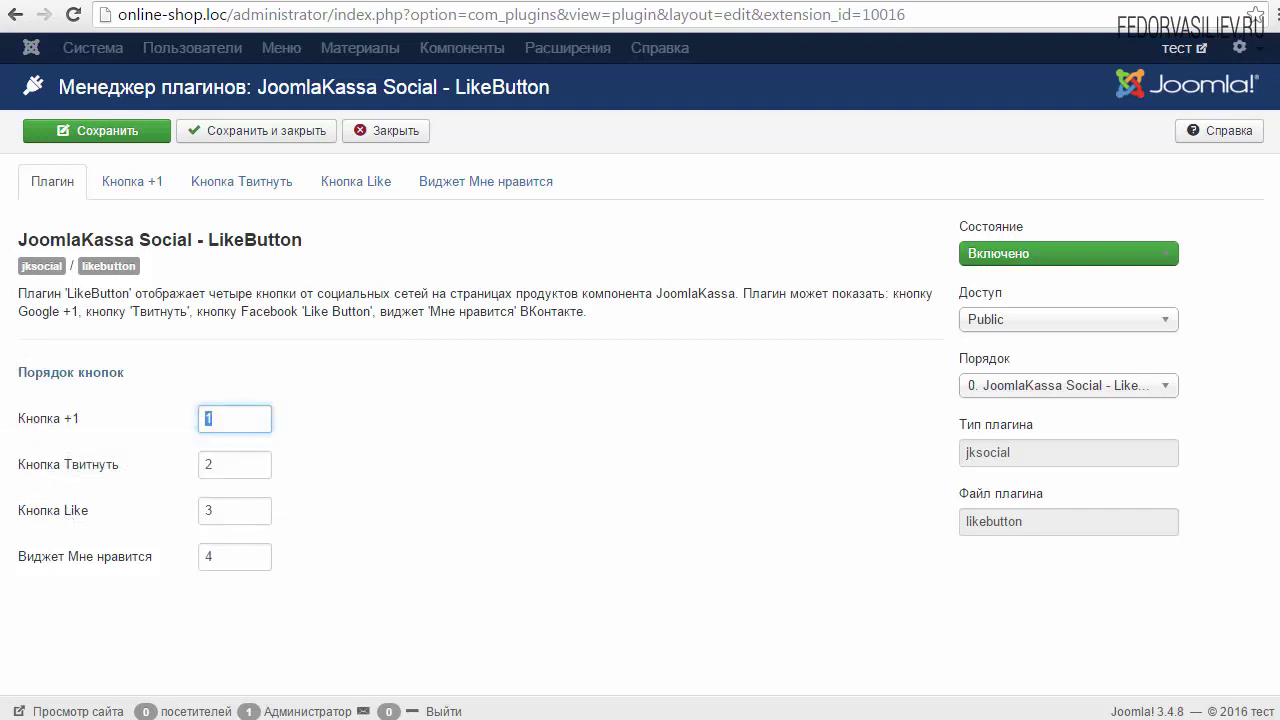
double_click(241, 560)
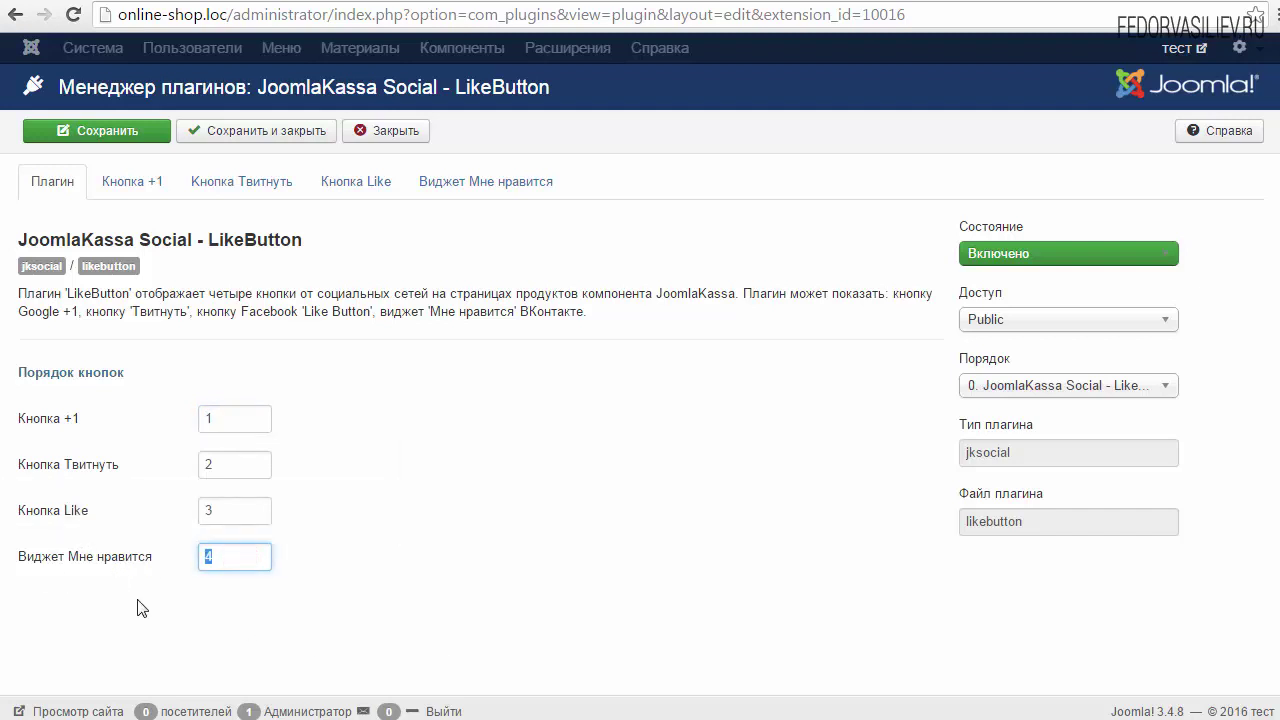
double_click(233, 512)
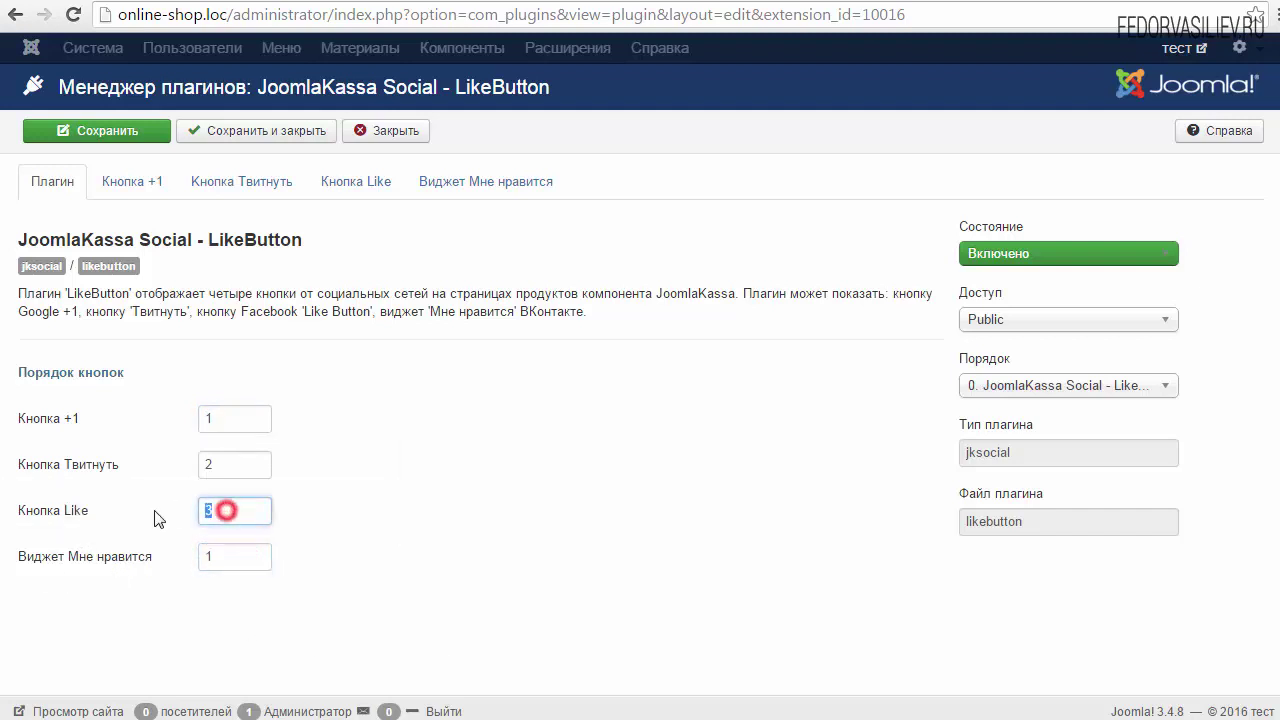
type("2")
double_click(240, 460)
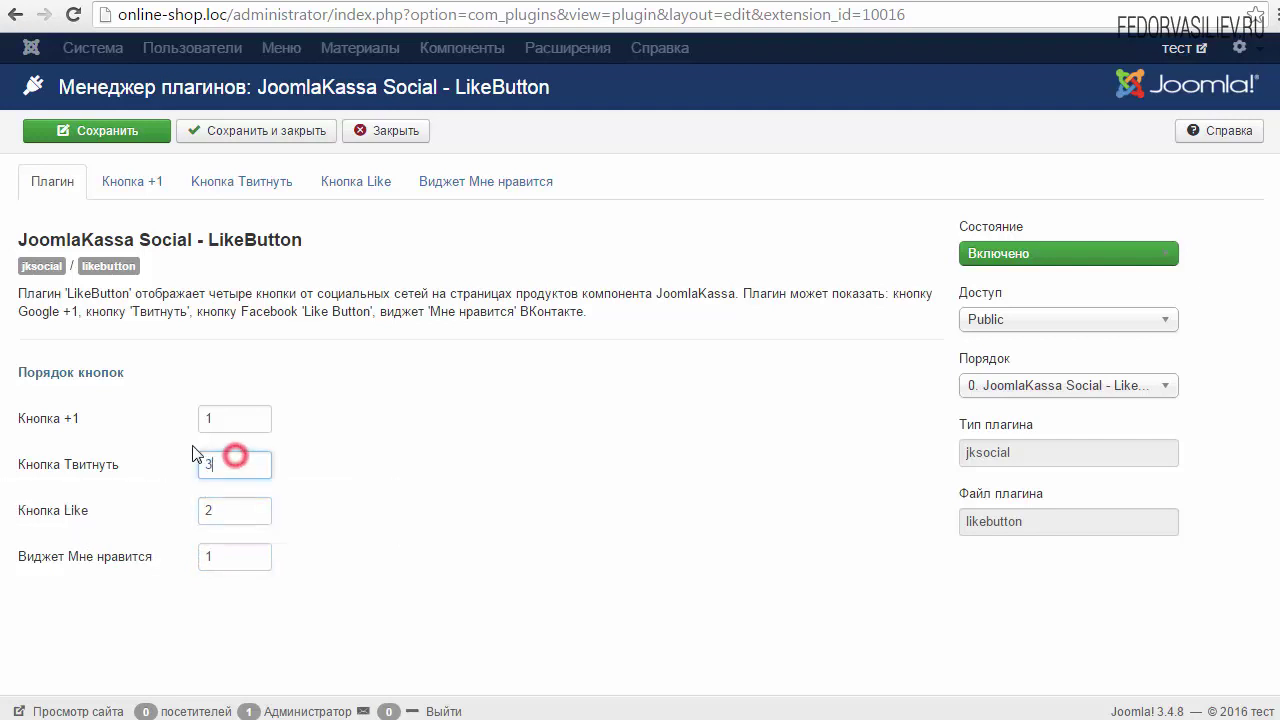
type("3")
double_click(208, 418)
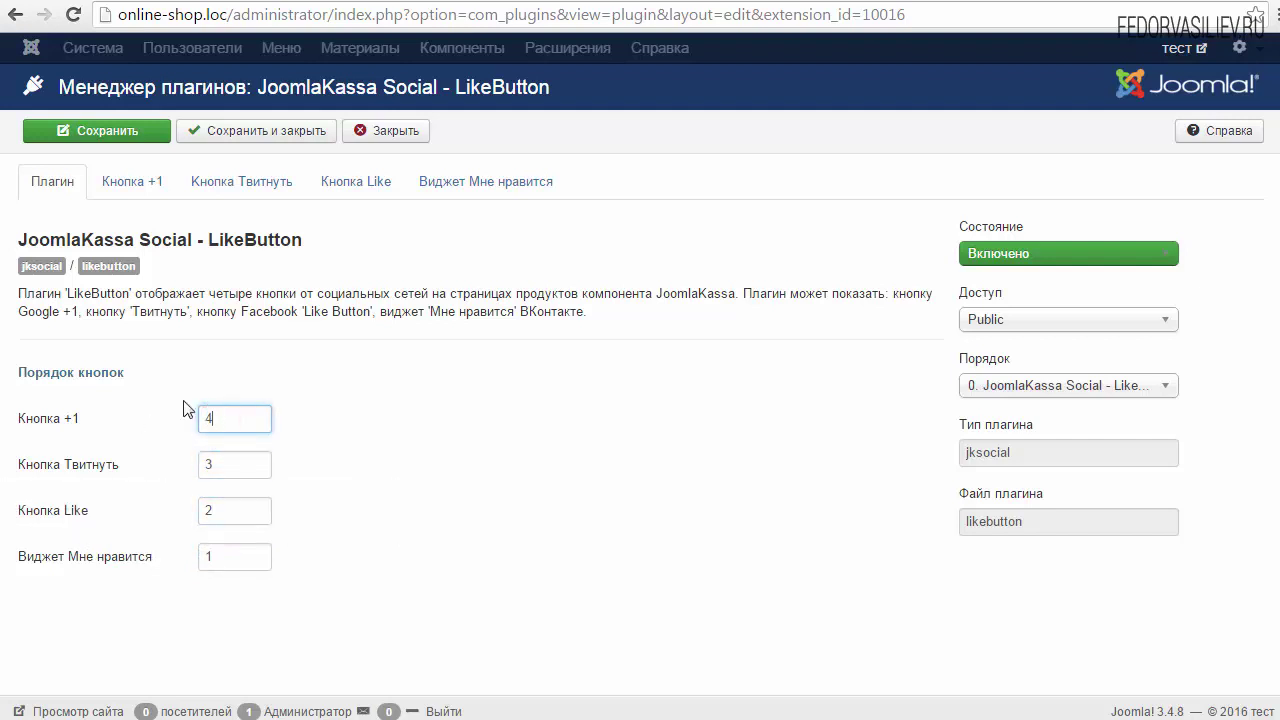
left_click(389, 476)
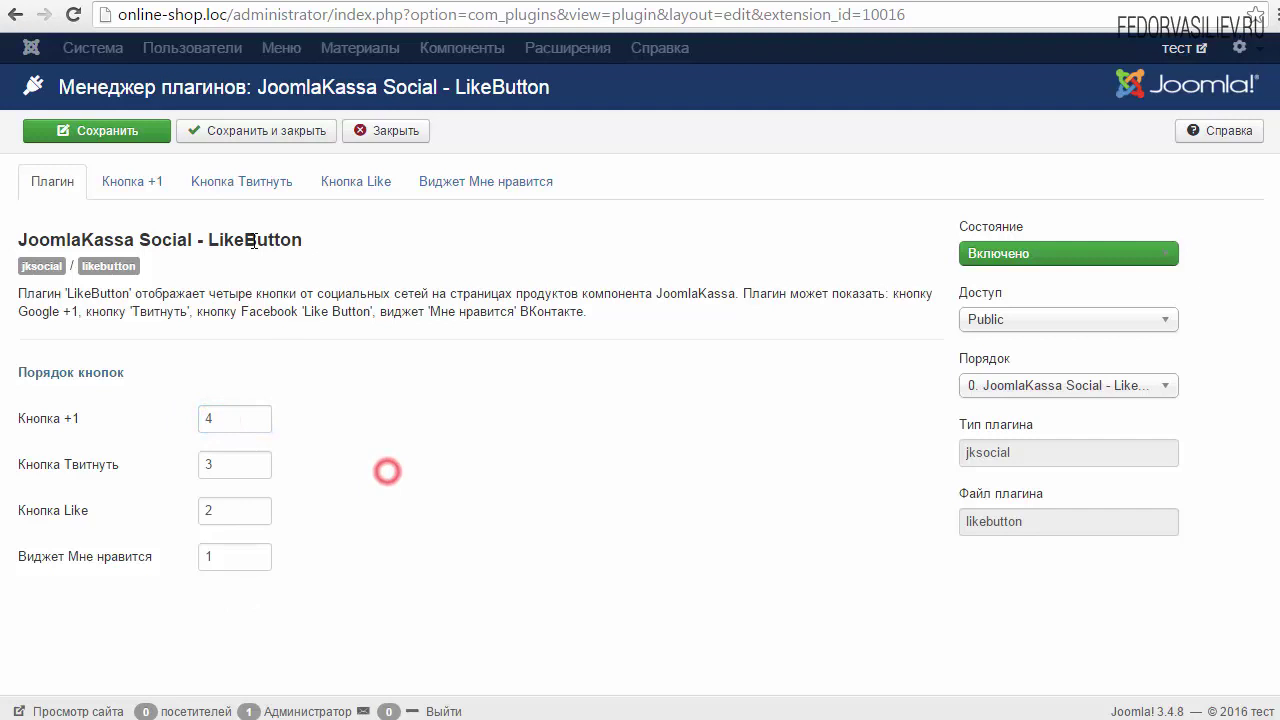
Step: In the Кнопка +1 settings, set visibility to Показать and the button size to medium
left_click(128, 190)
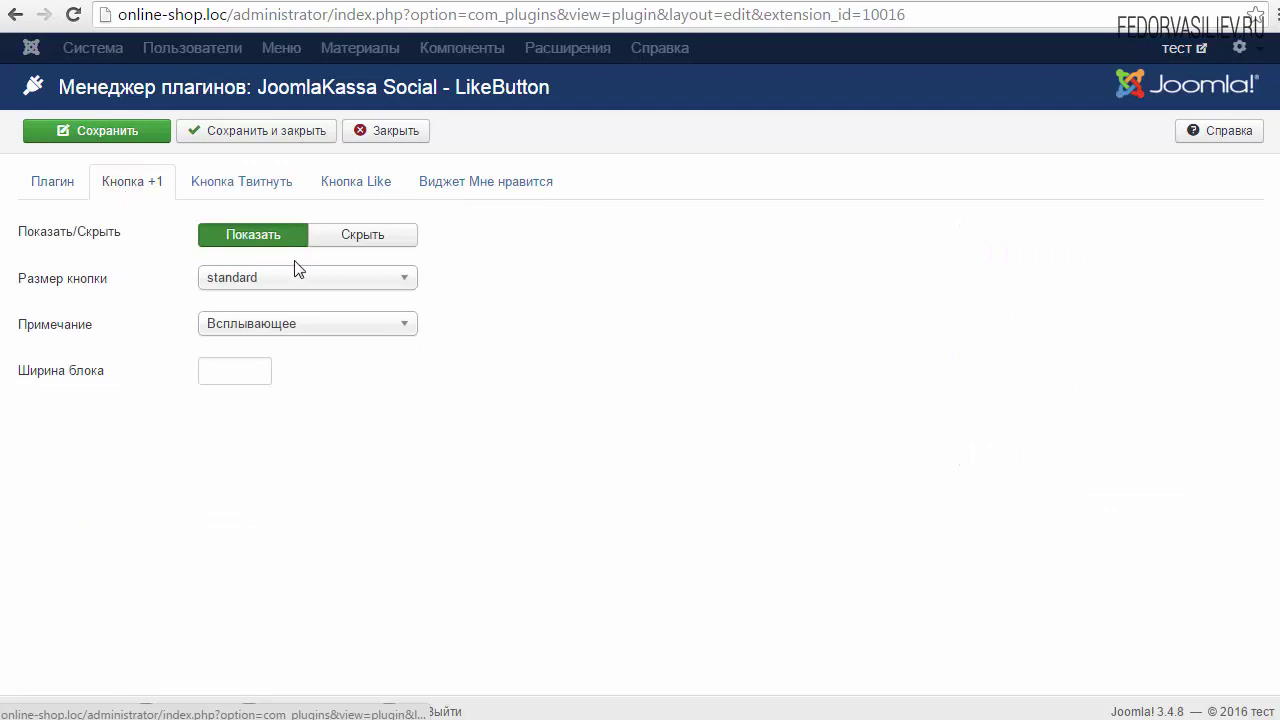
left_click(354, 240)
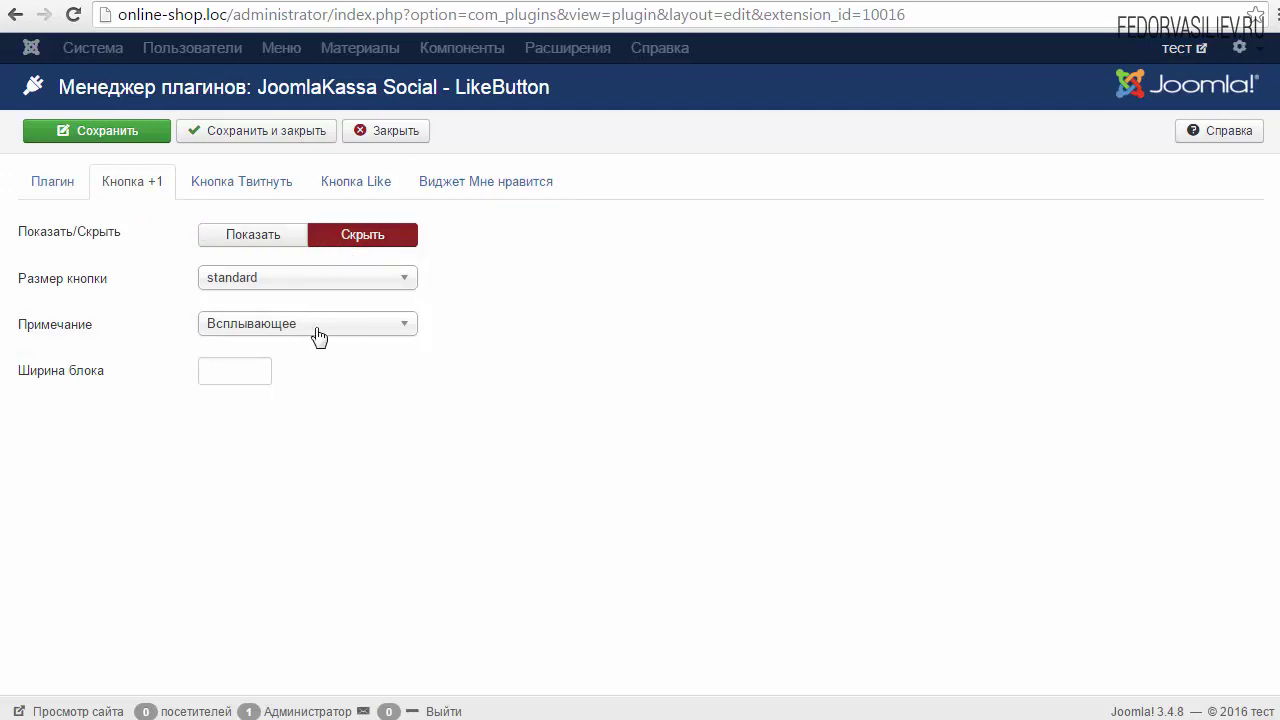
left_click(240, 238)
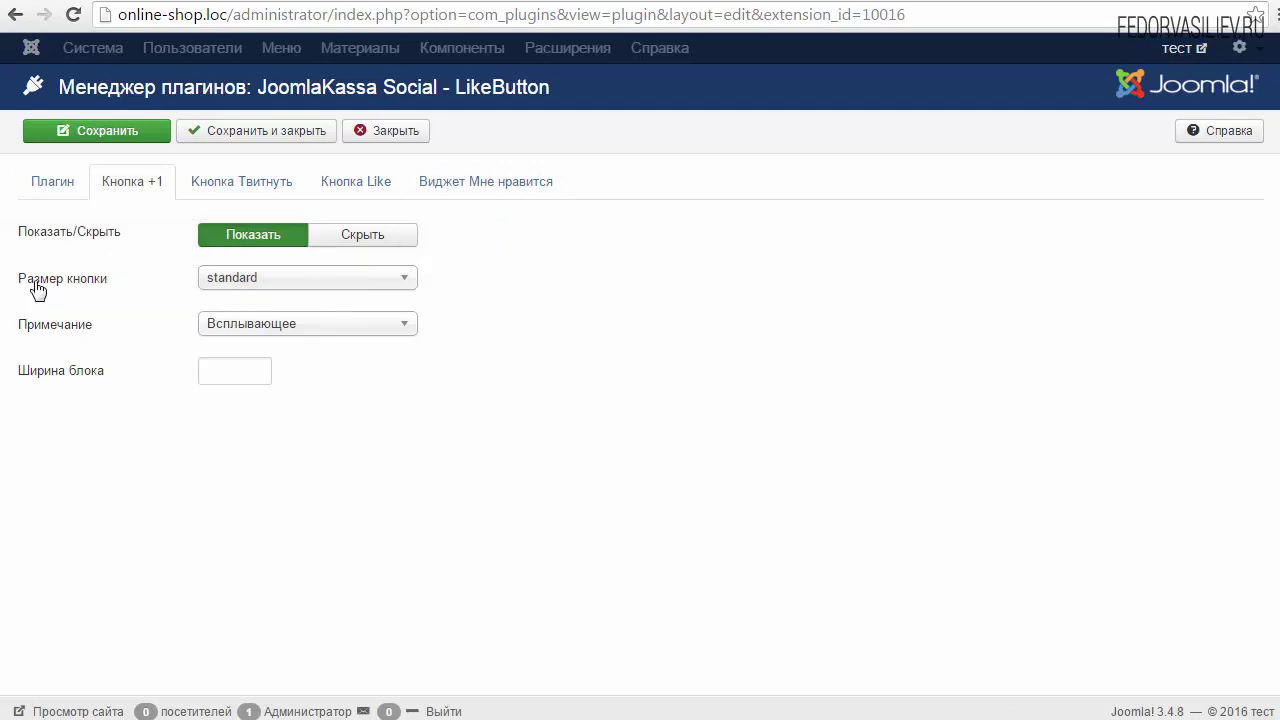
left_click(285, 277)
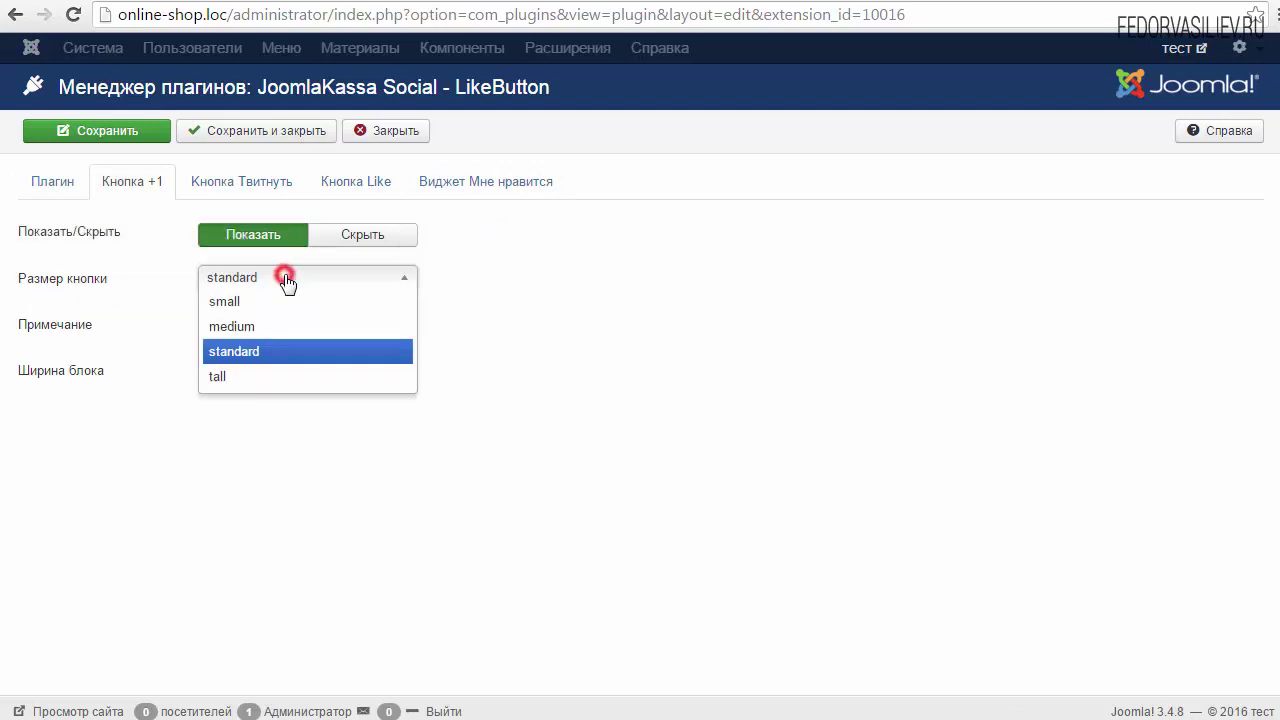
left_click(266, 328)
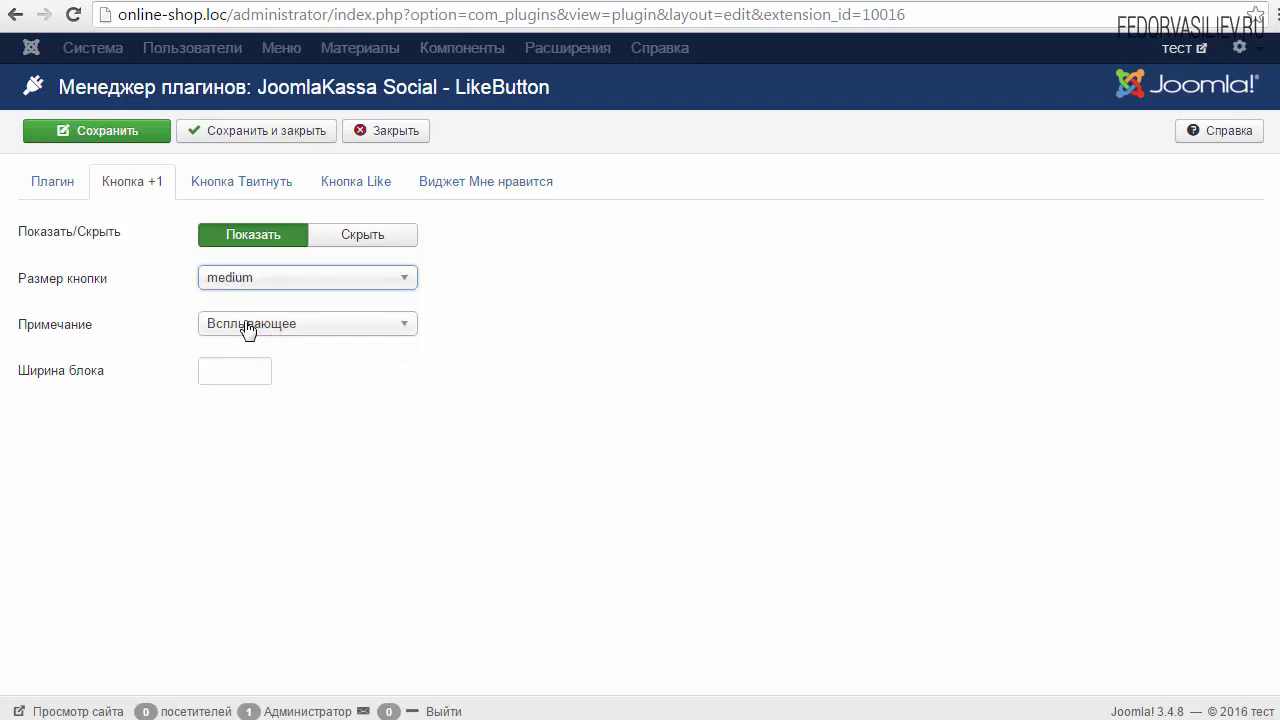
Step: Review the +1 button's Примечание options and the Ширина блока hint, and open the block width for editing
mouse_move(56, 336)
left_click(240, 322)
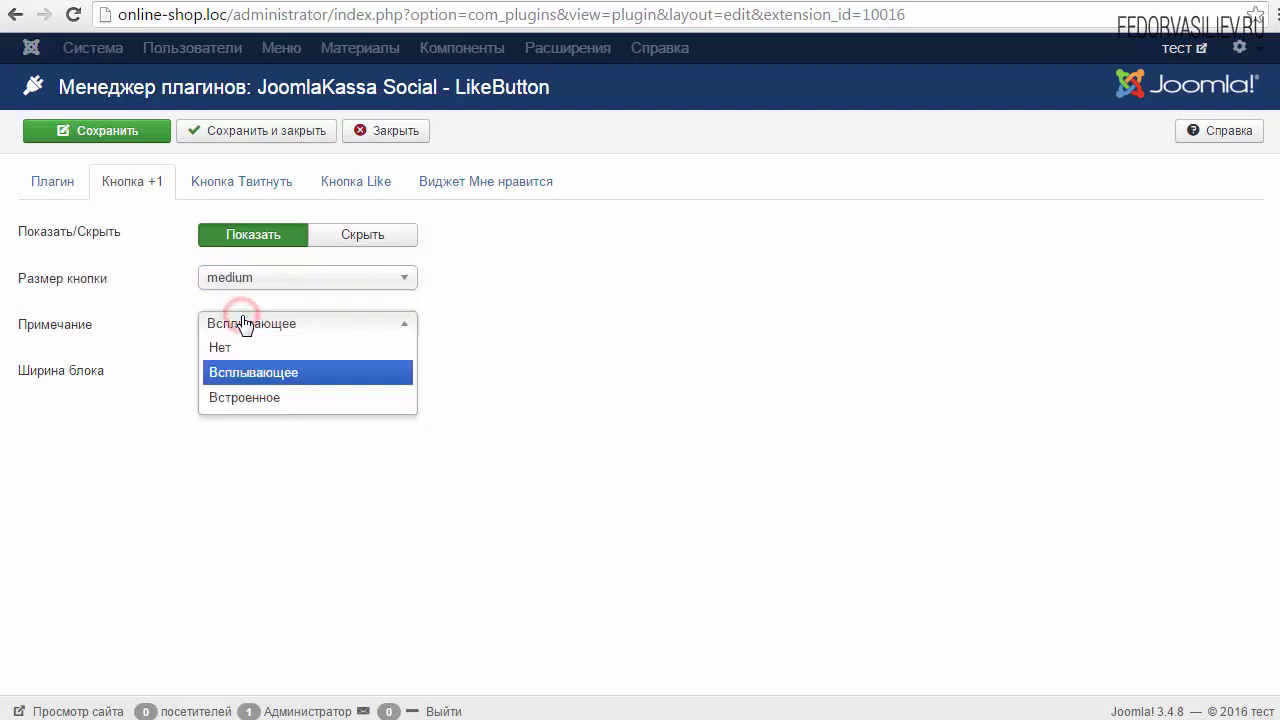
left_click(485, 375)
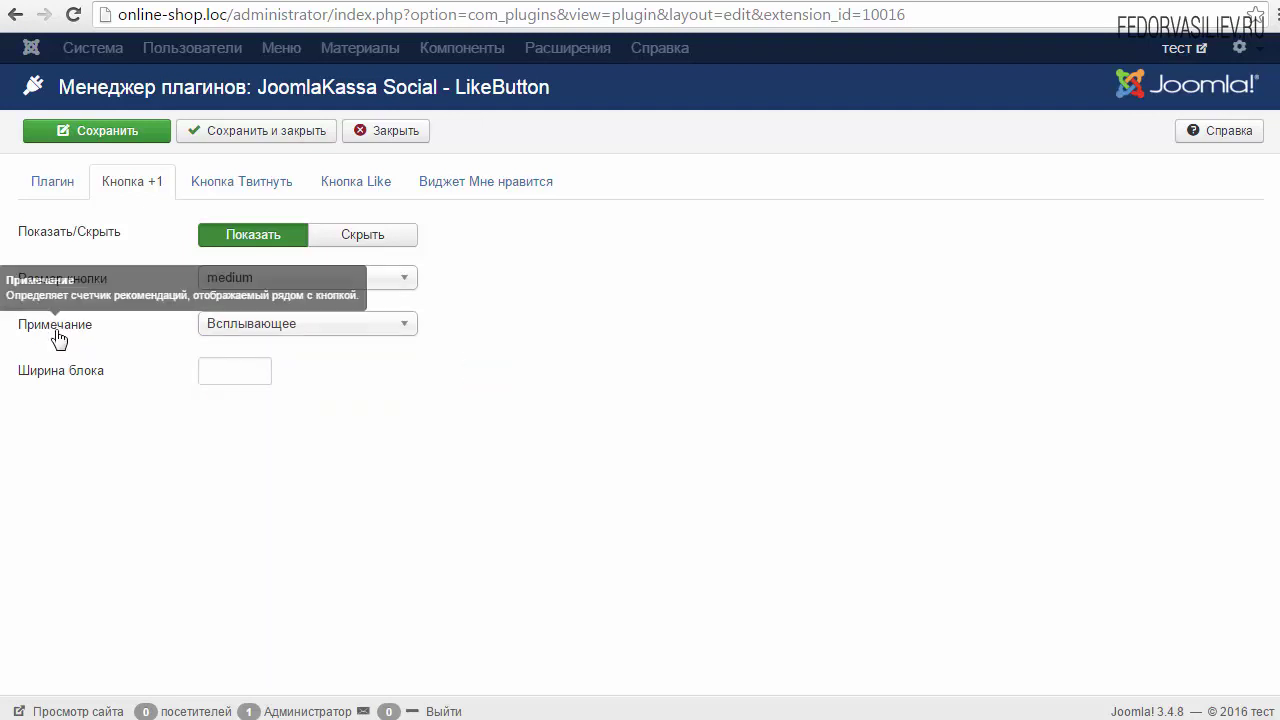
left_click(88, 376)
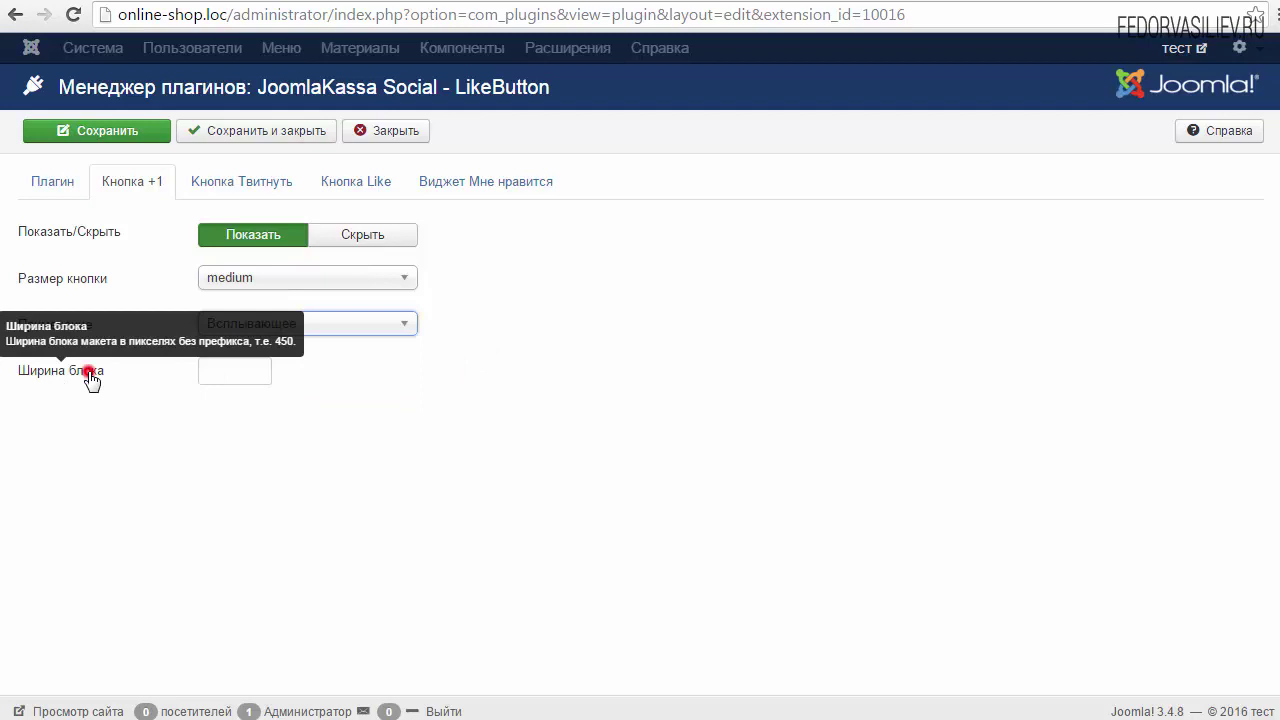
left_click(208, 370)
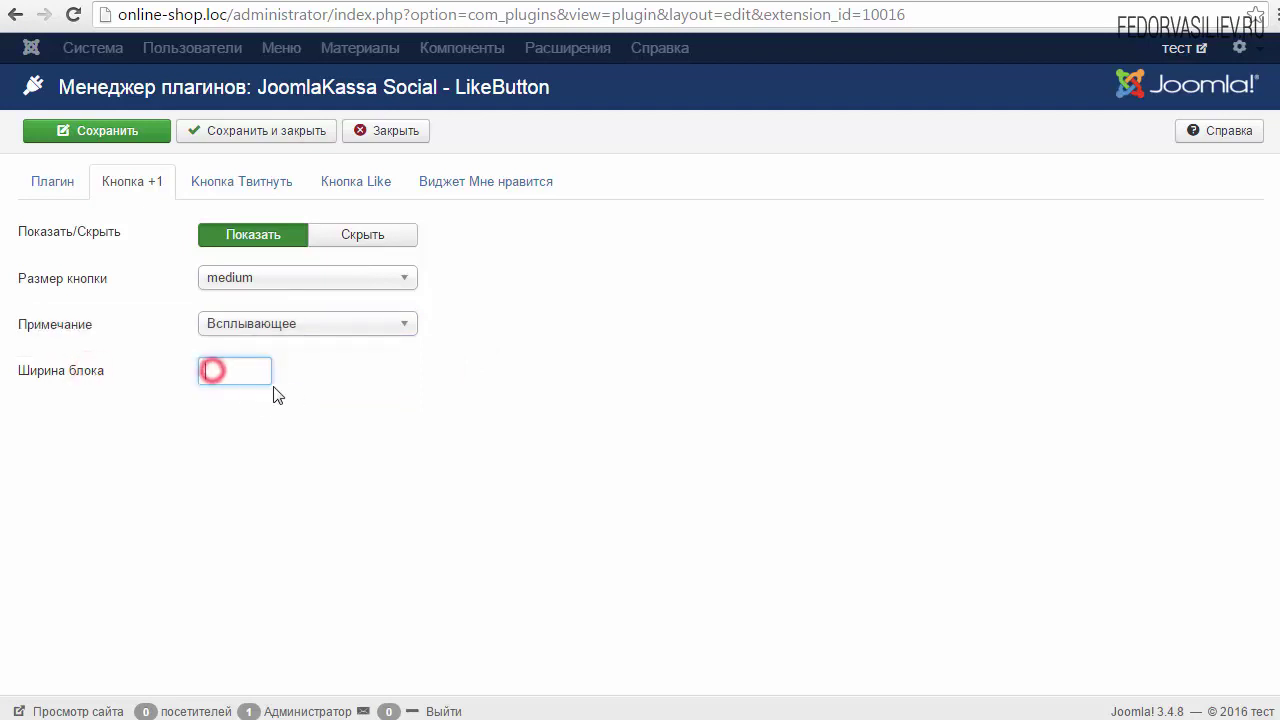
Step: In the Кнопка Твитнуть settings, set the layout to Вертикальный счётчик, the block width to 0 and Большая кнопка to Нет
left_click(225, 188)
mouse_move(70, 244)
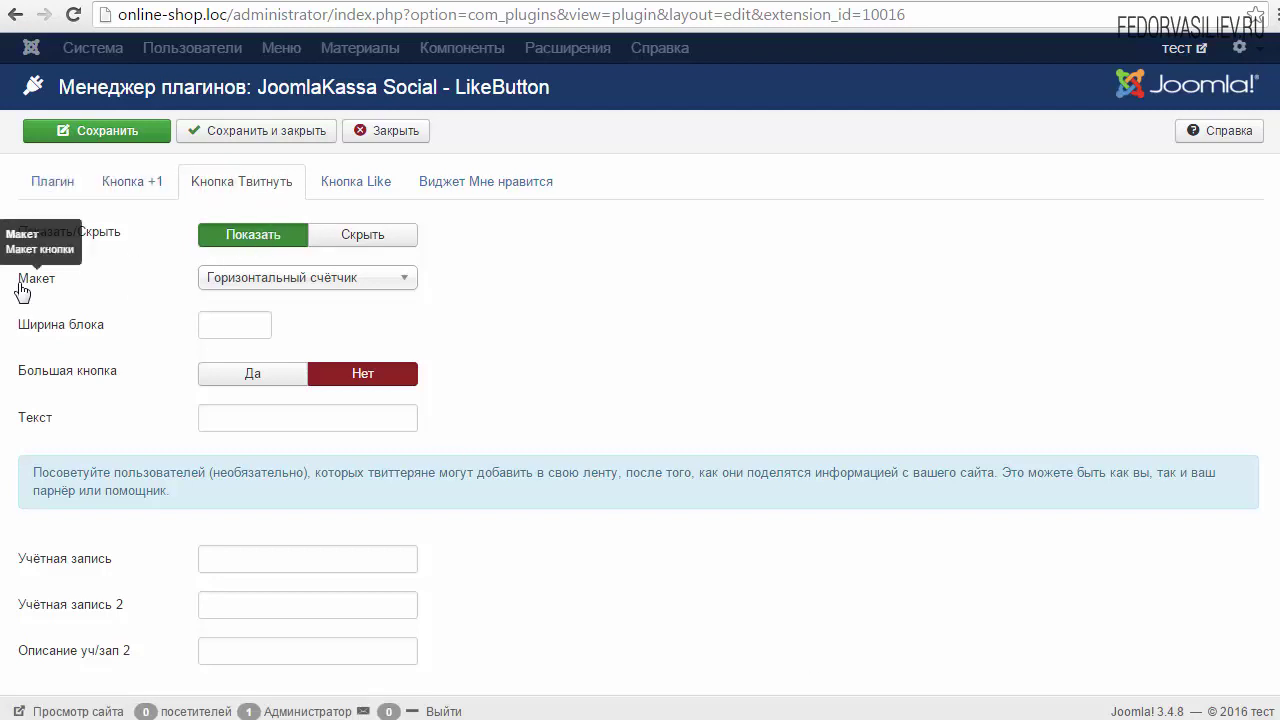
left_click(225, 279)
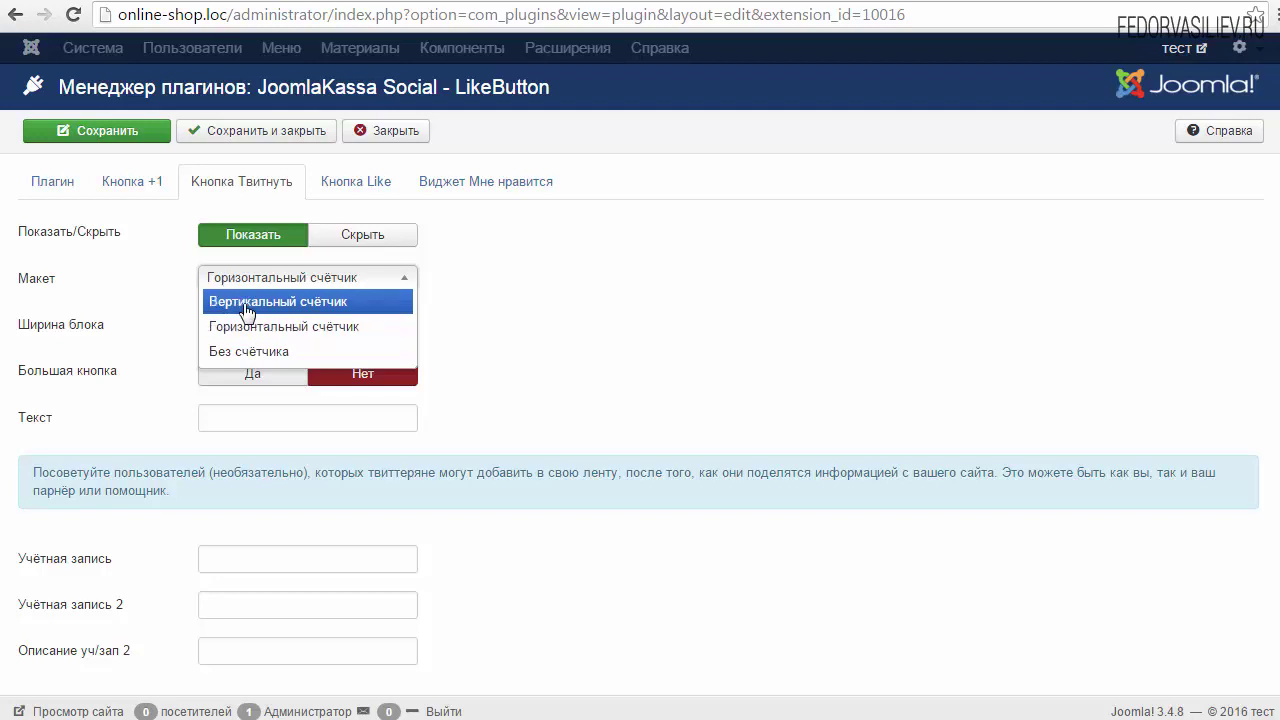
left_click(246, 310)
mouse_move(61, 342)
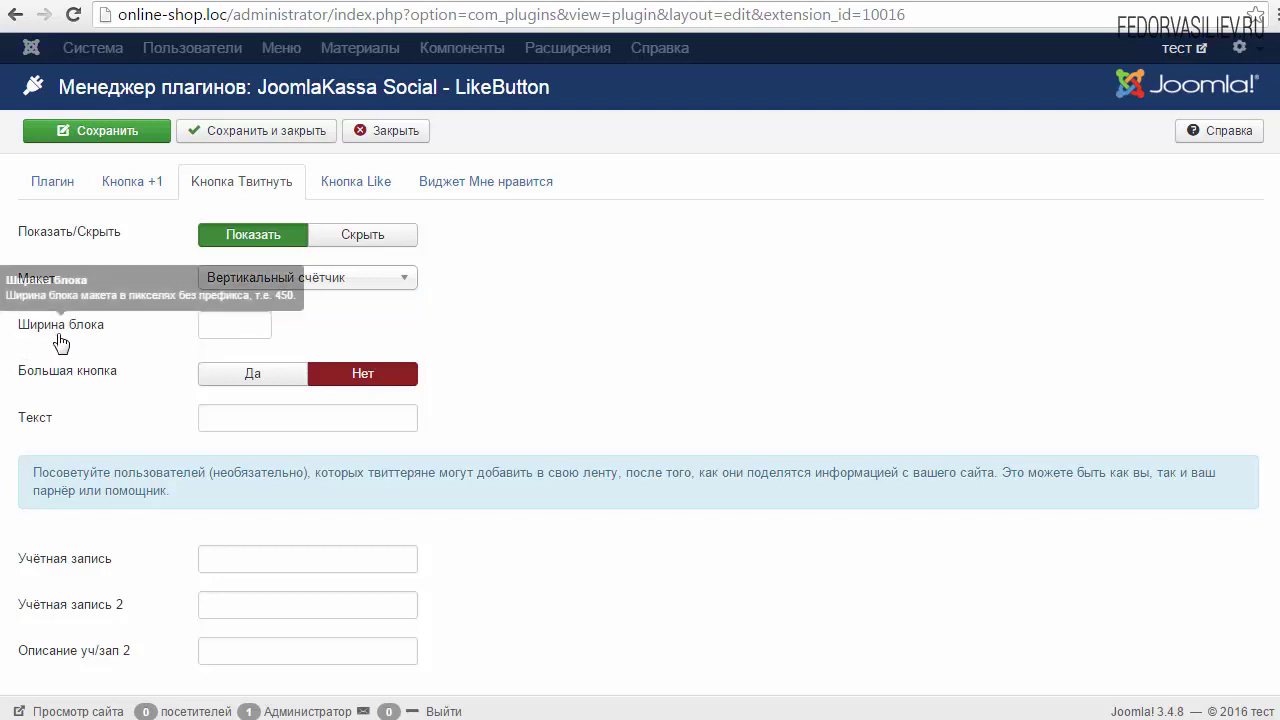
left_click(218, 325)
type("0")
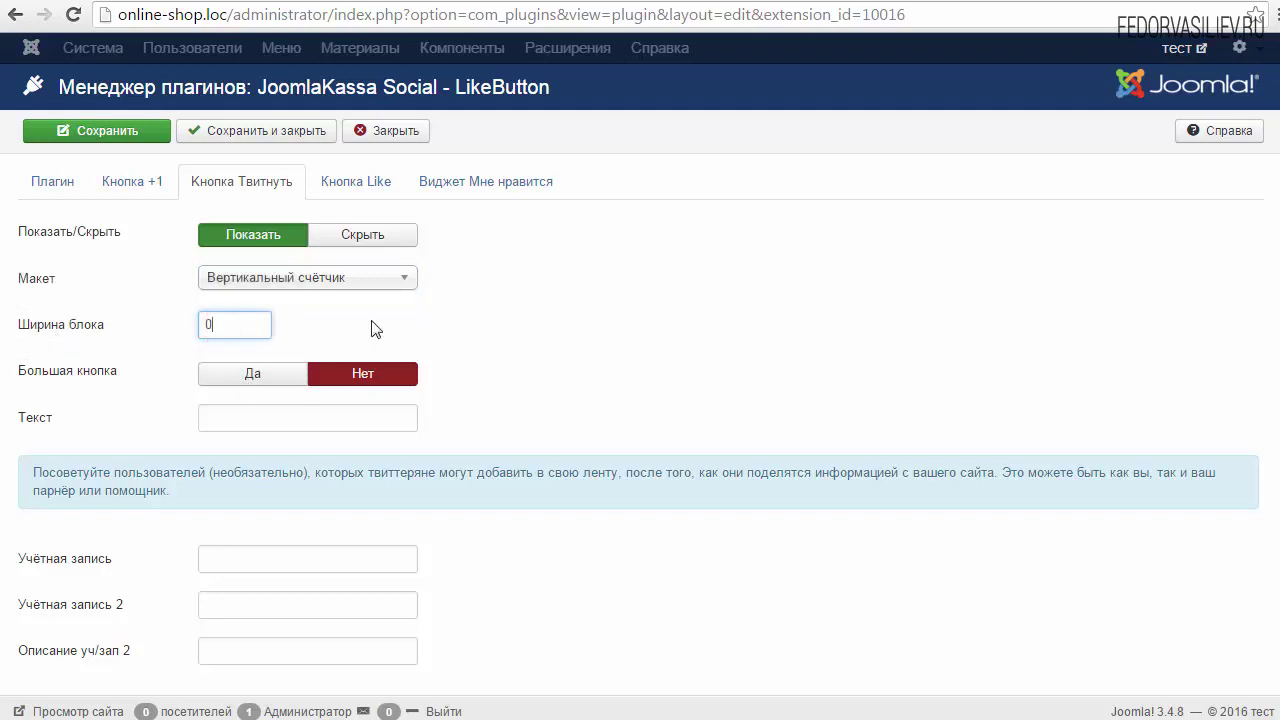
mouse_move(78, 383)
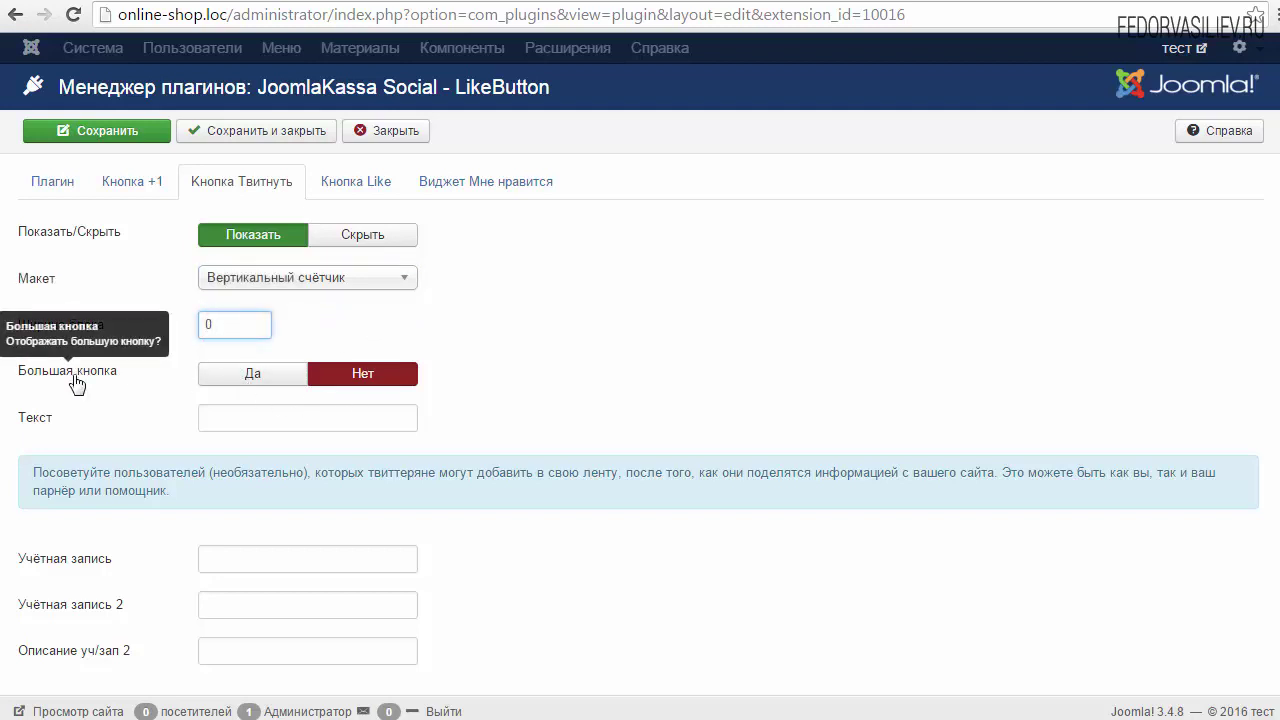
left_click(387, 382)
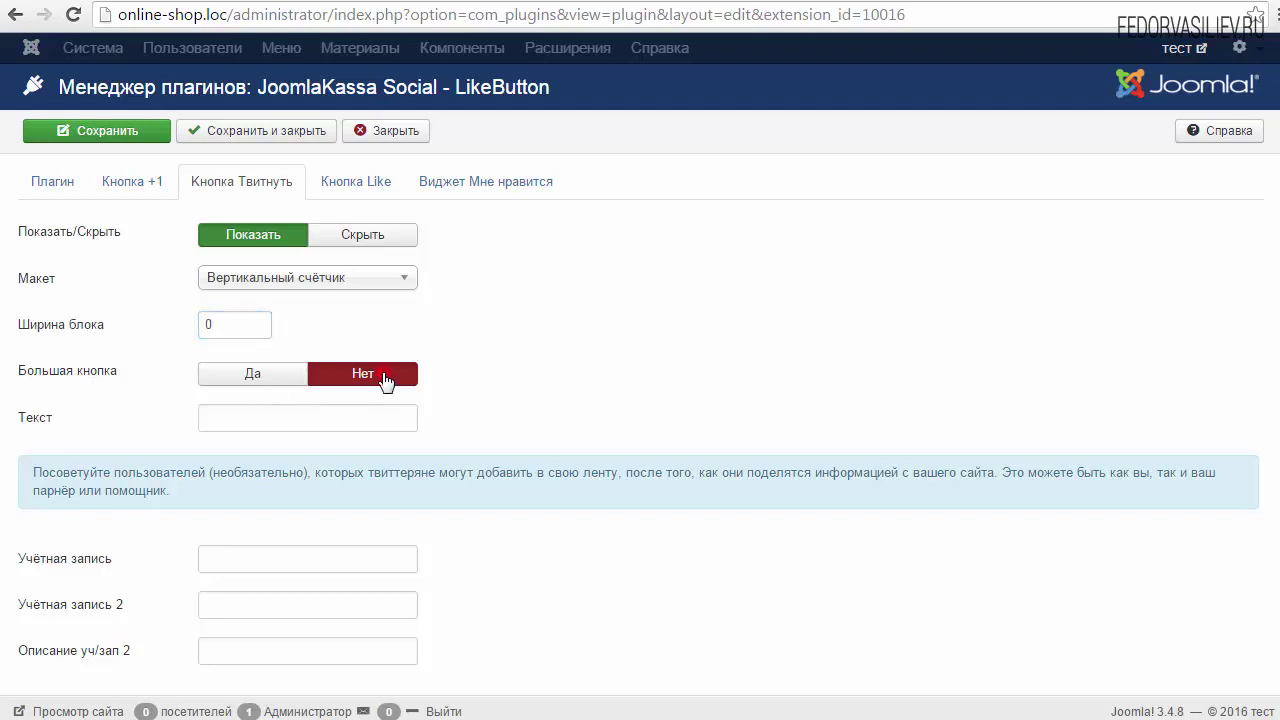
Step: Examine the tweet button's Текст field and the hints for Учётная запись, Учётная запись 2 and Описание уч/зап 2
left_click(27, 421)
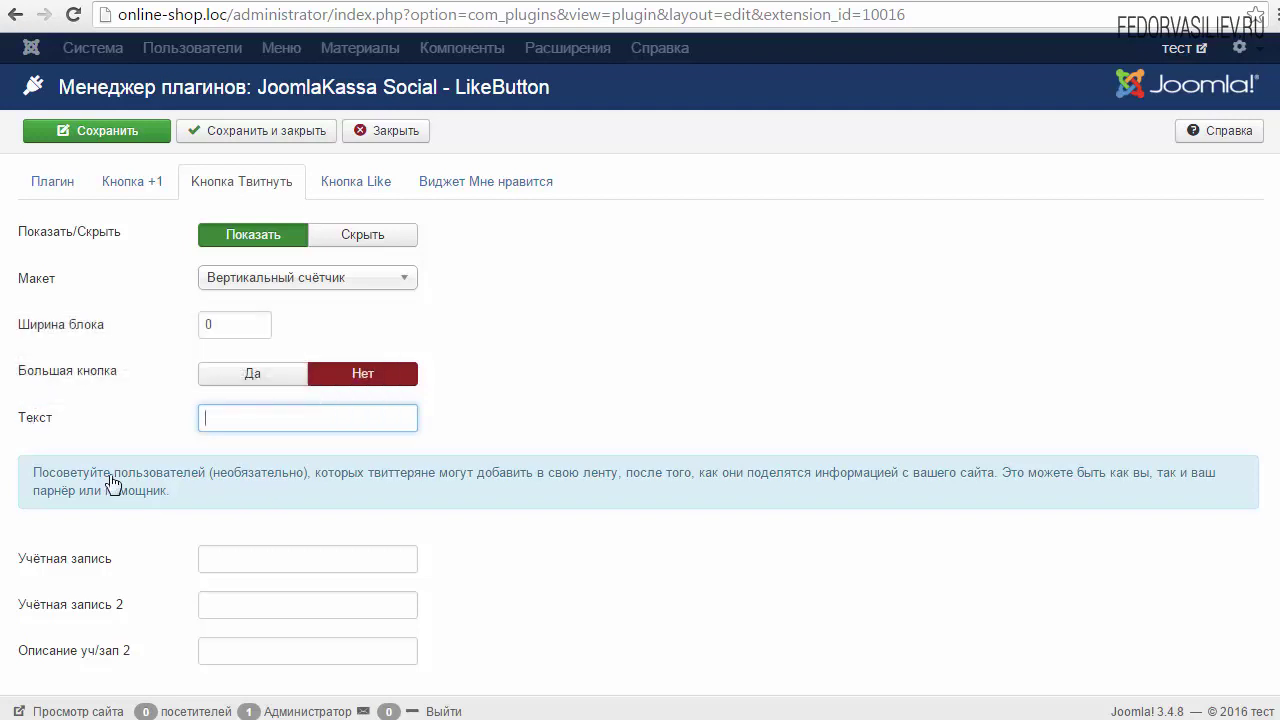
left_click(216, 420)
scroll(514, 526, "down", 1)
left_click(211, 531)
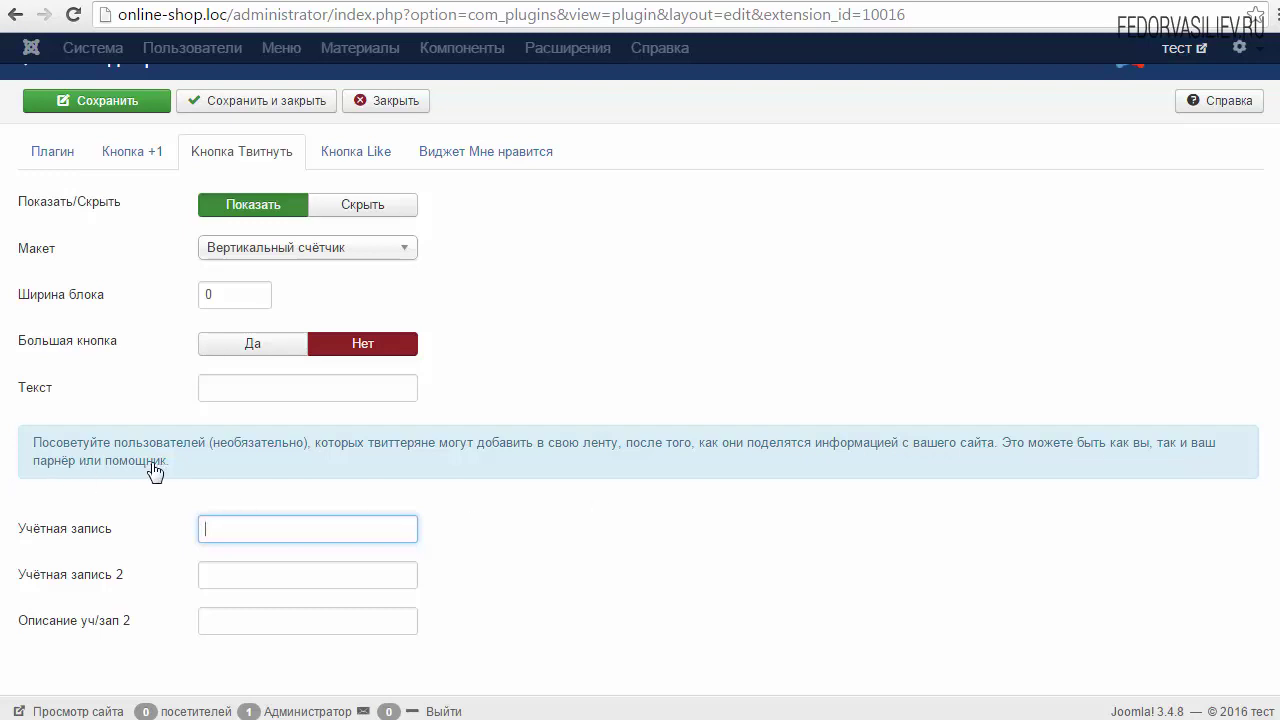
left_click(84, 526)
left_click(251, 522)
mouse_move(95, 540)
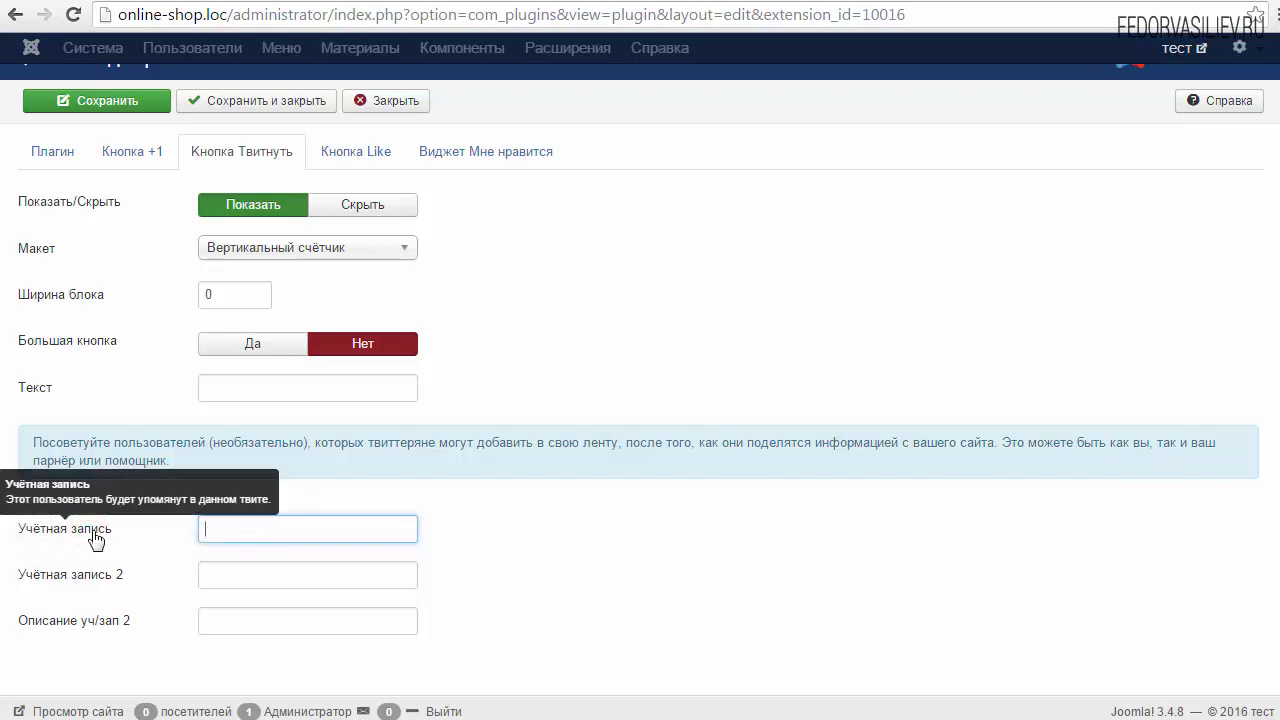
mouse_move(83, 593)
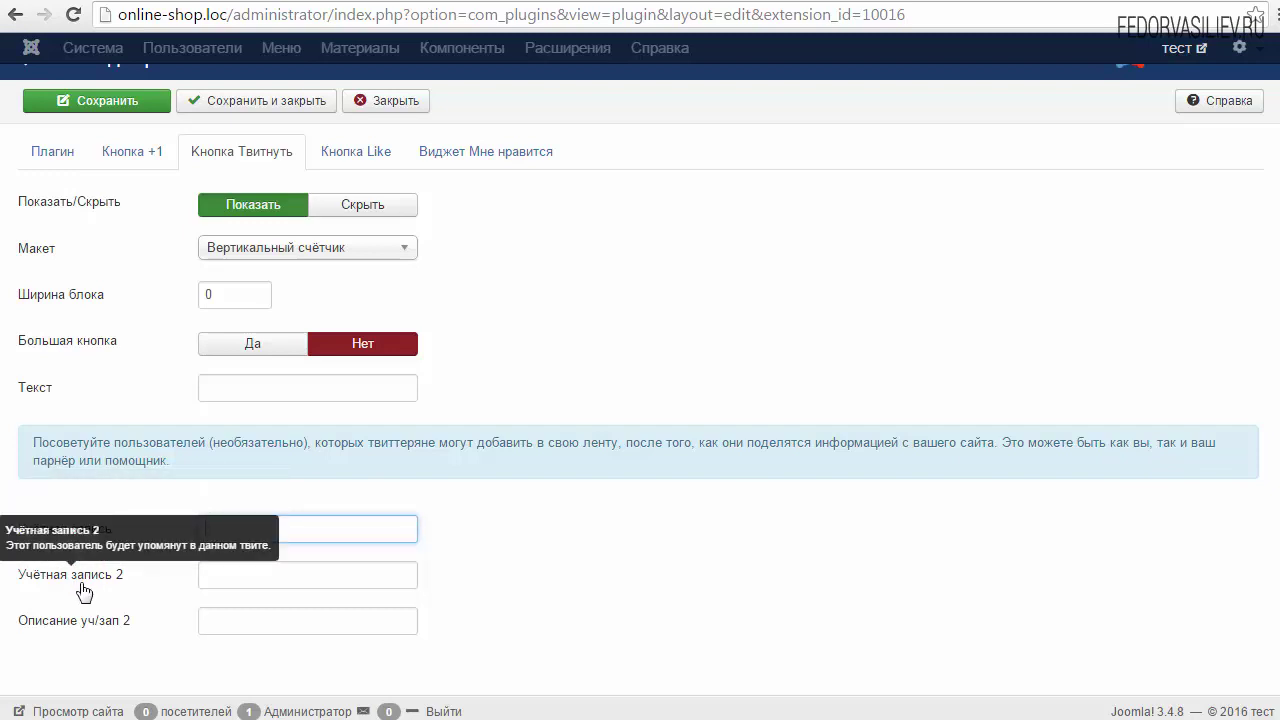
left_click(257, 572)
mouse_move(68, 635)
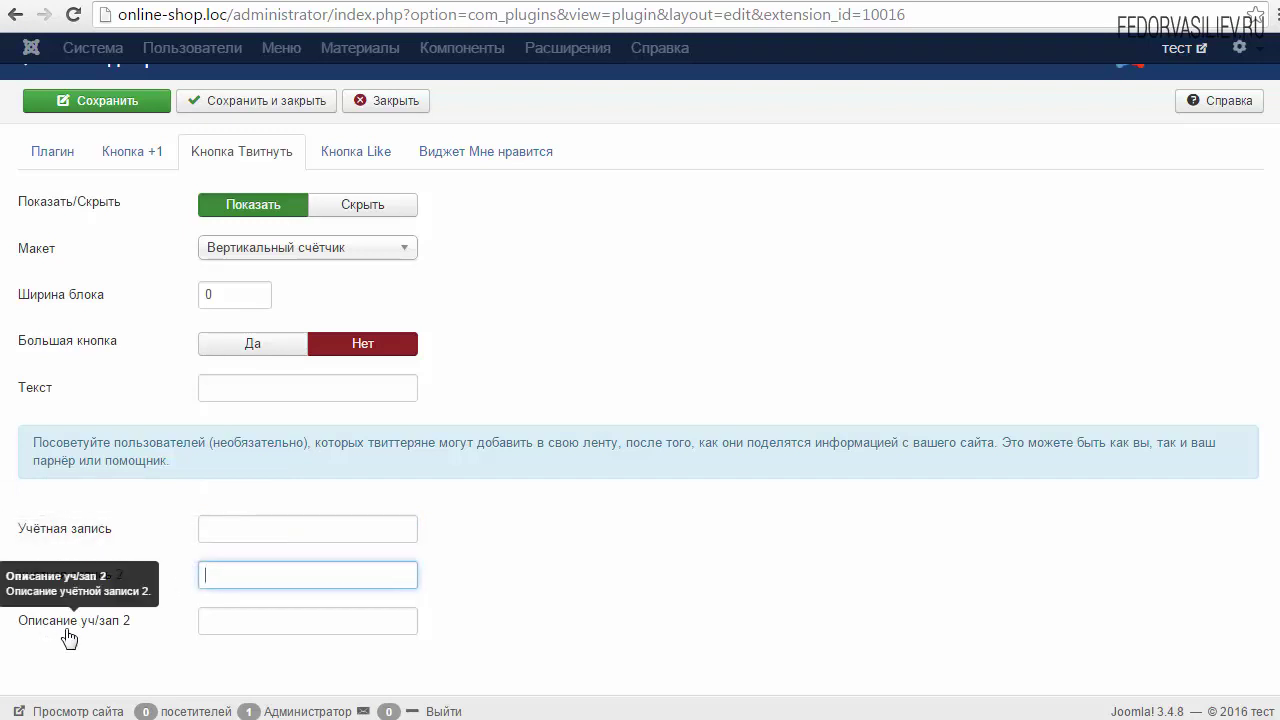
left_click(280, 612)
left_click(224, 532)
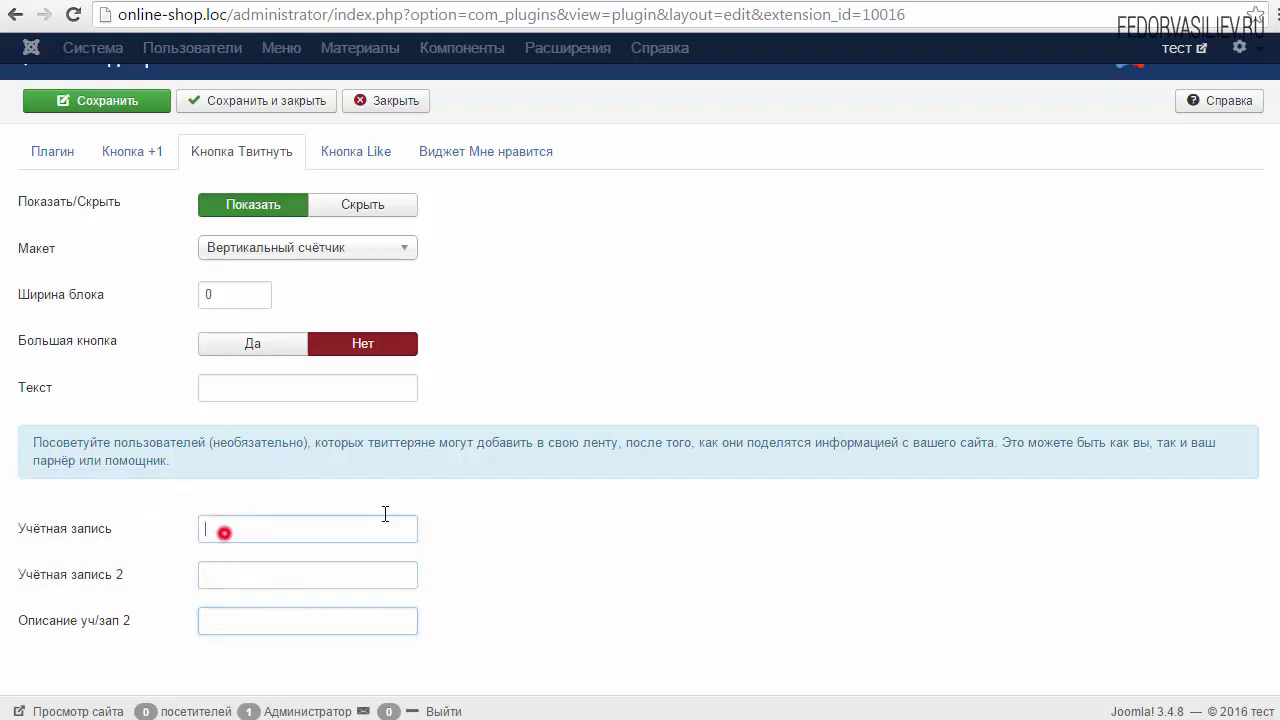
scroll(306, 451, "up", 1)
mouse_move(95, 328)
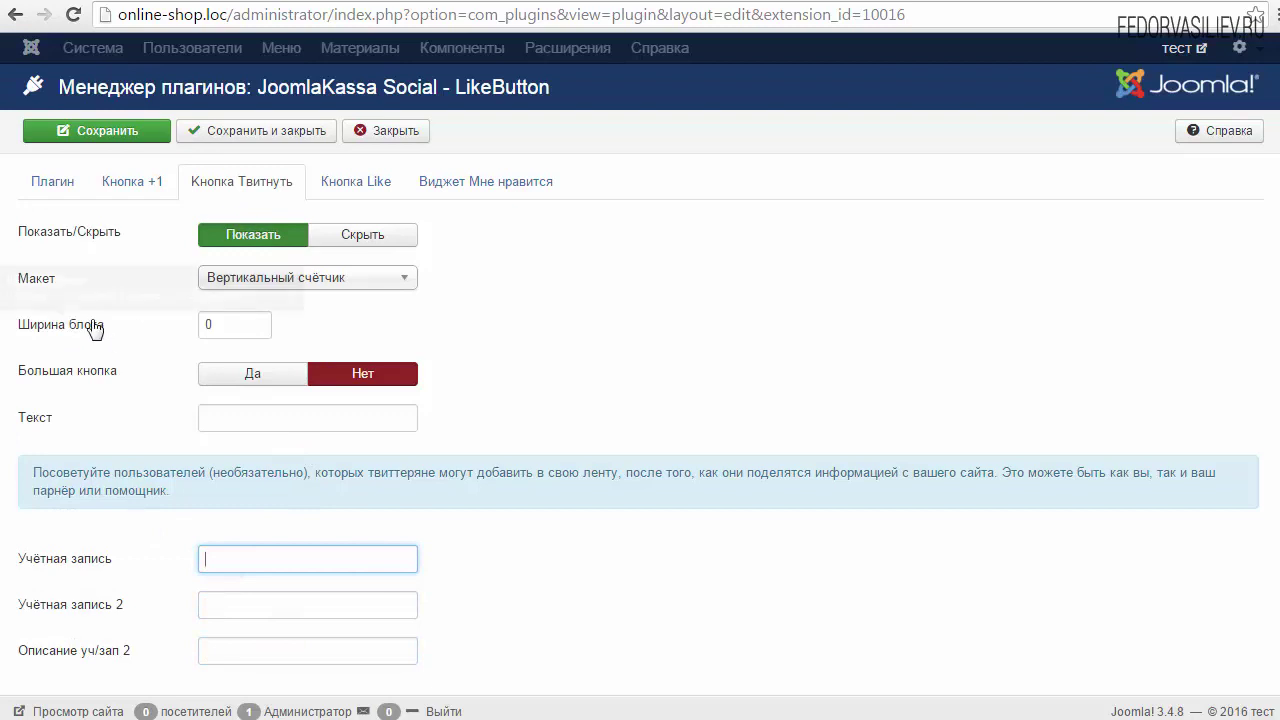
Step: In the Кнопка Like settings, set the layout to button_count and the button text to Я рекомендую
left_click(350, 181)
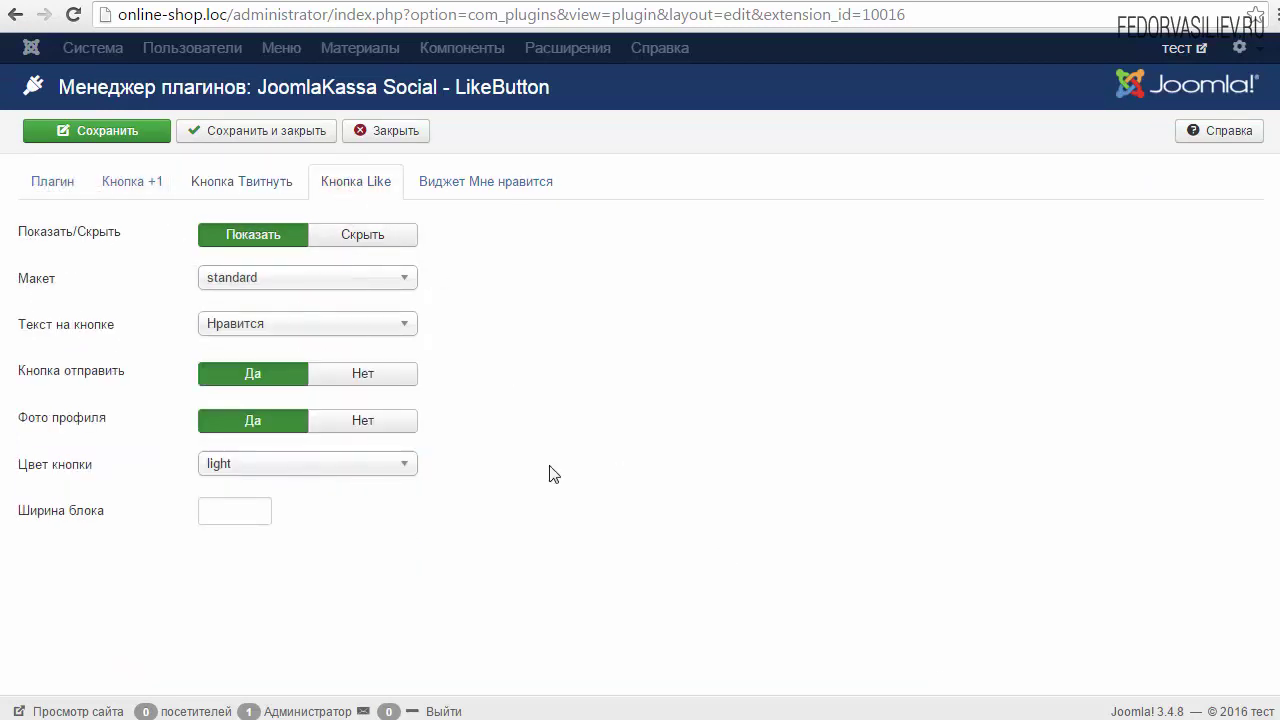
left_click(300, 279)
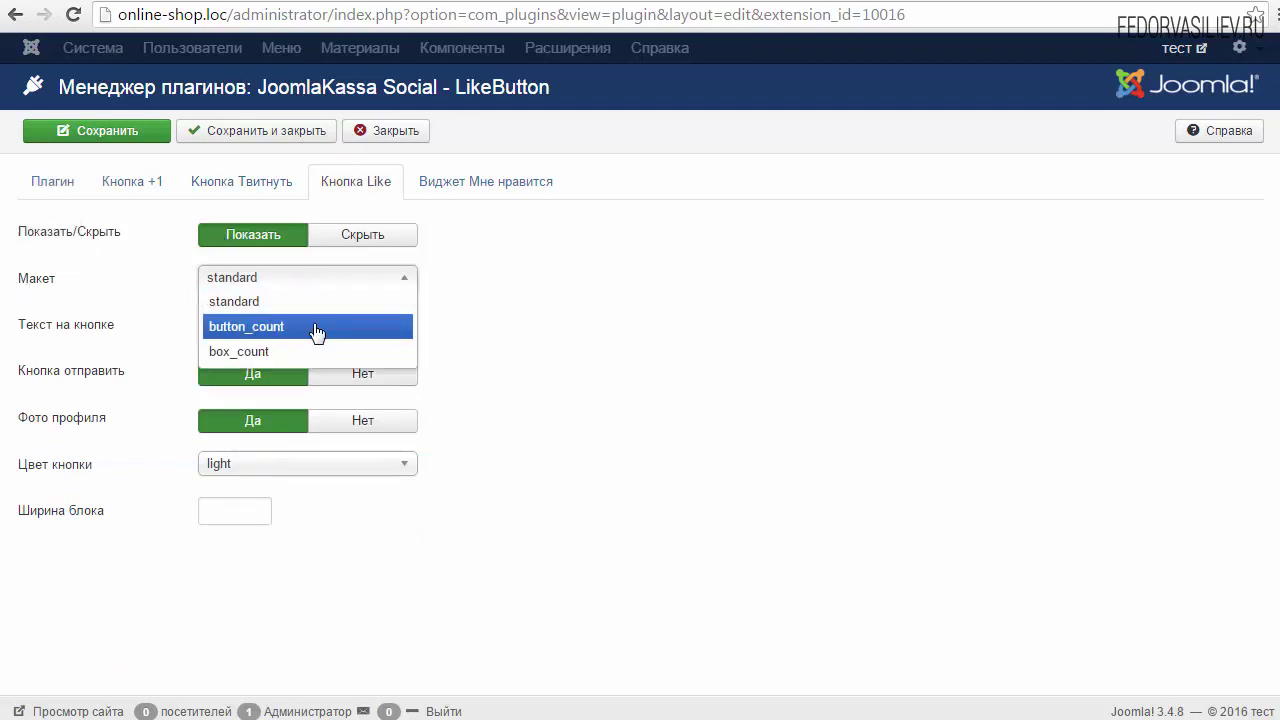
left_click(316, 327)
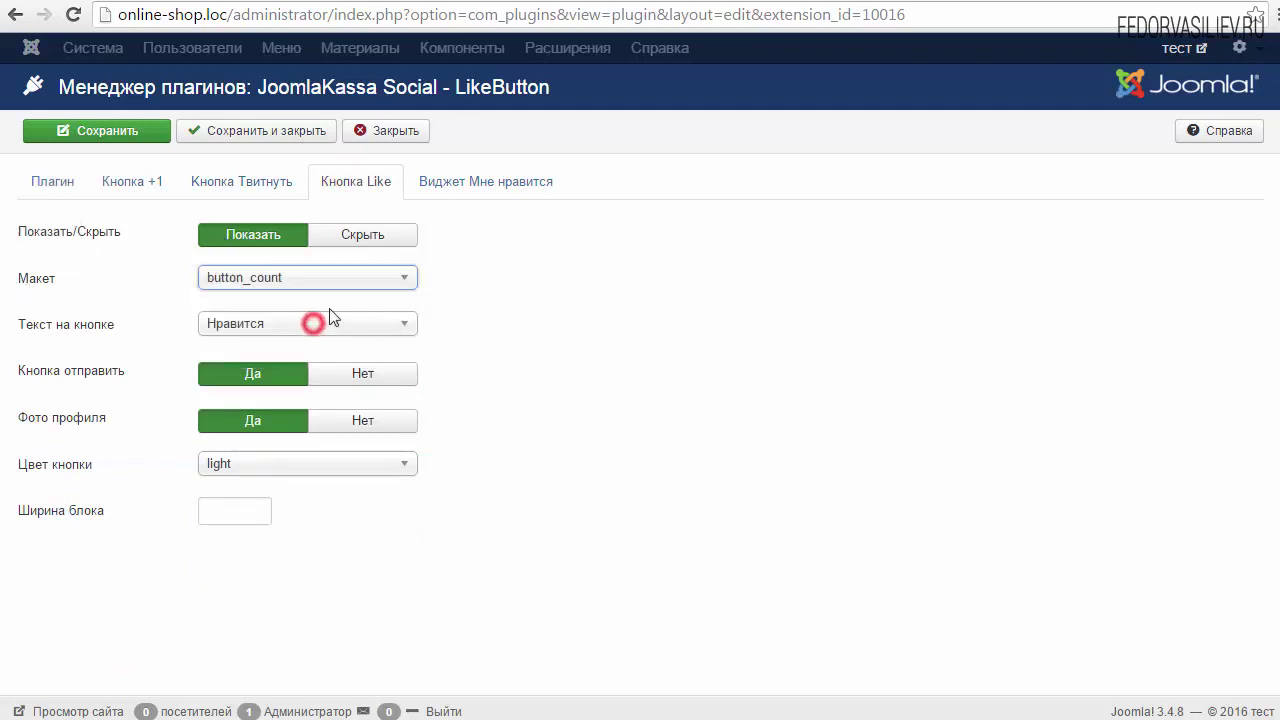
left_click(246, 285)
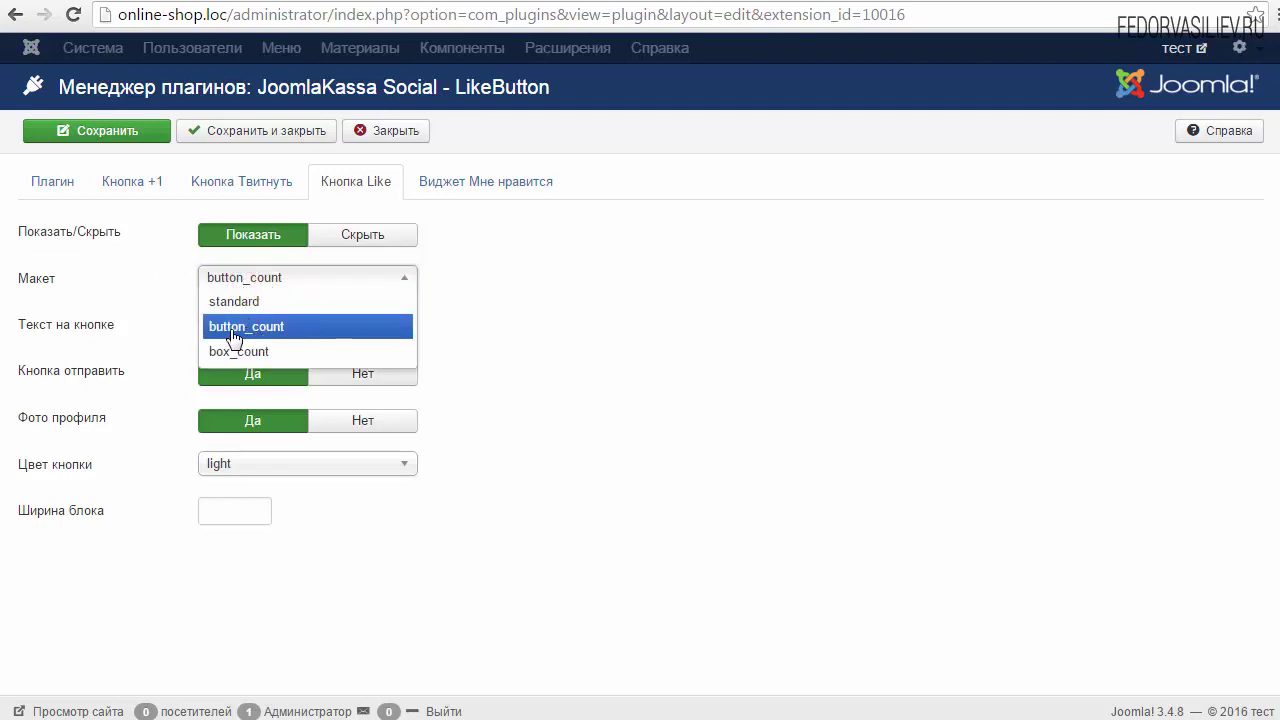
left_click(258, 328)
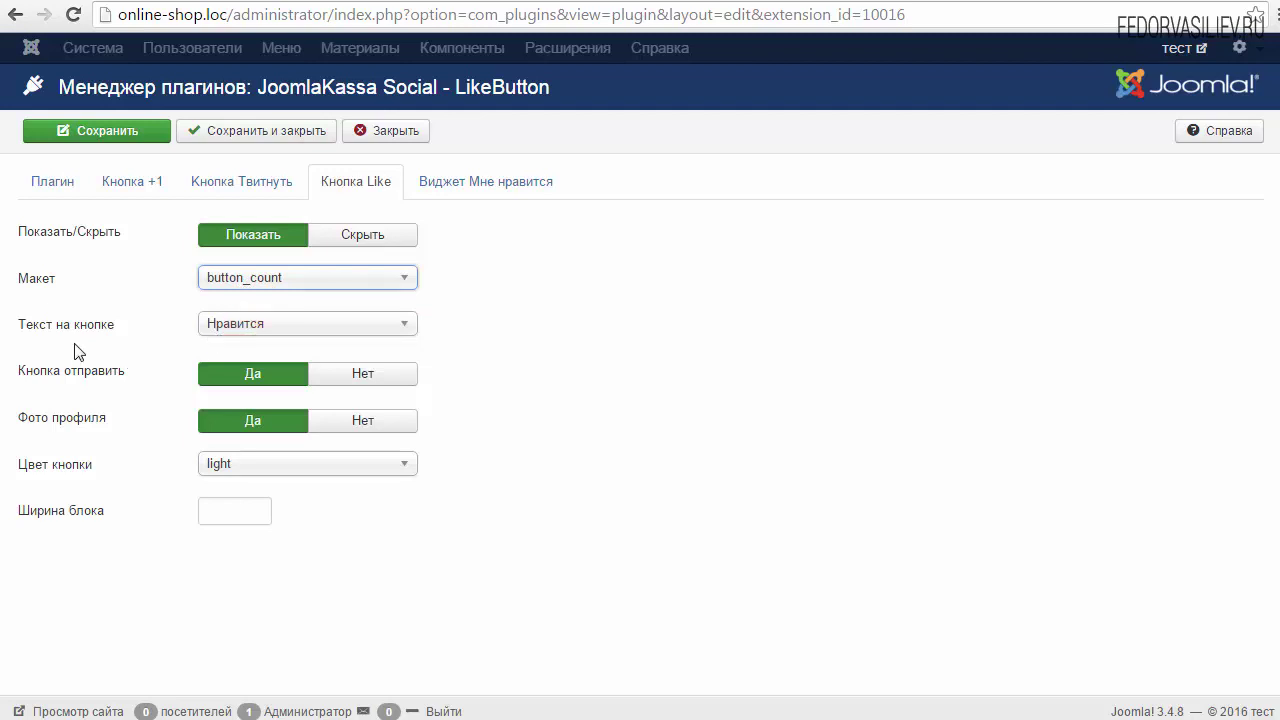
left_click(289, 322)
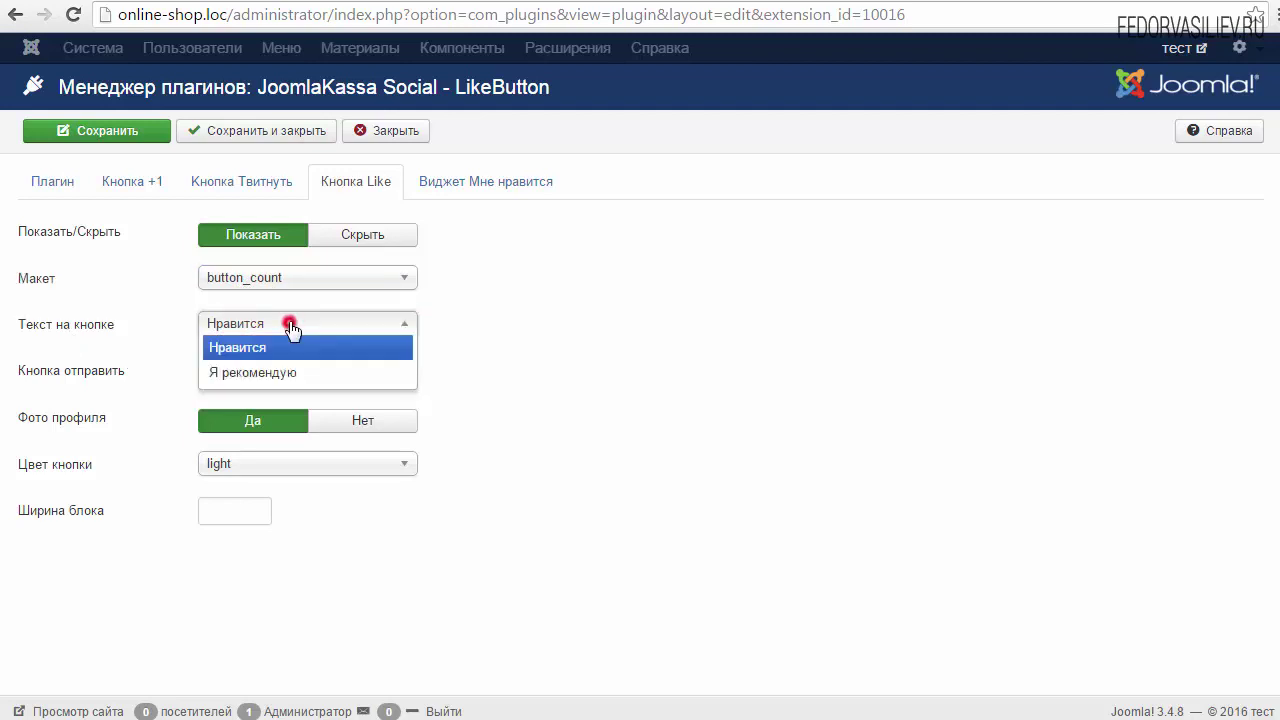
left_click(253, 362)
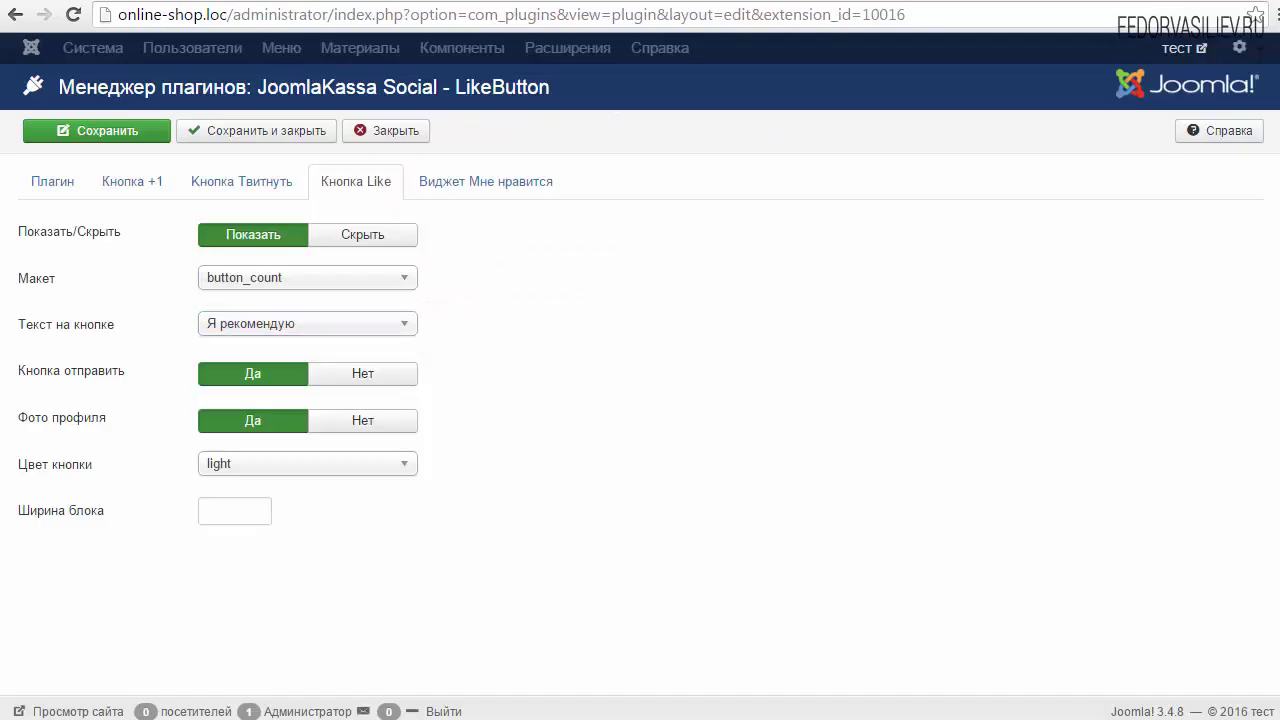
Step: Set the Like button's Кнопка отправить and Фото профиля to Нет, keep the light colour, set the block width to 0 and save the plugin
mouse_move(67, 377)
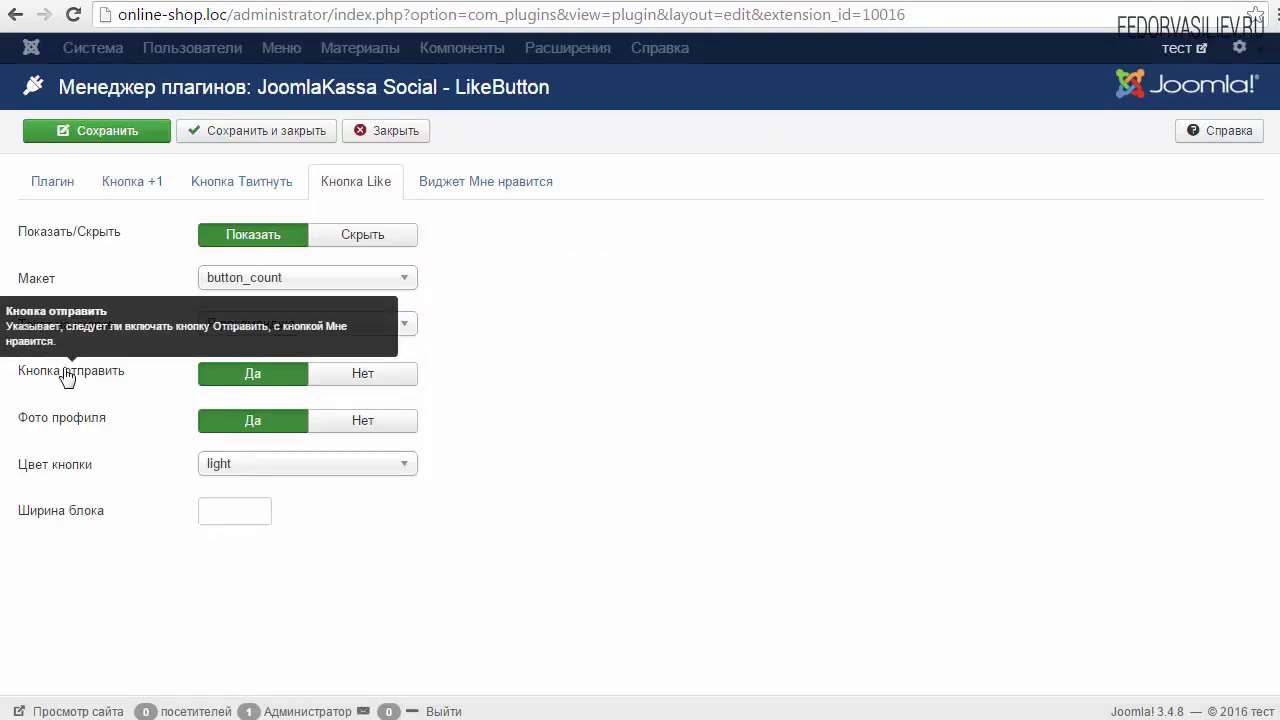
left_click(360, 373)
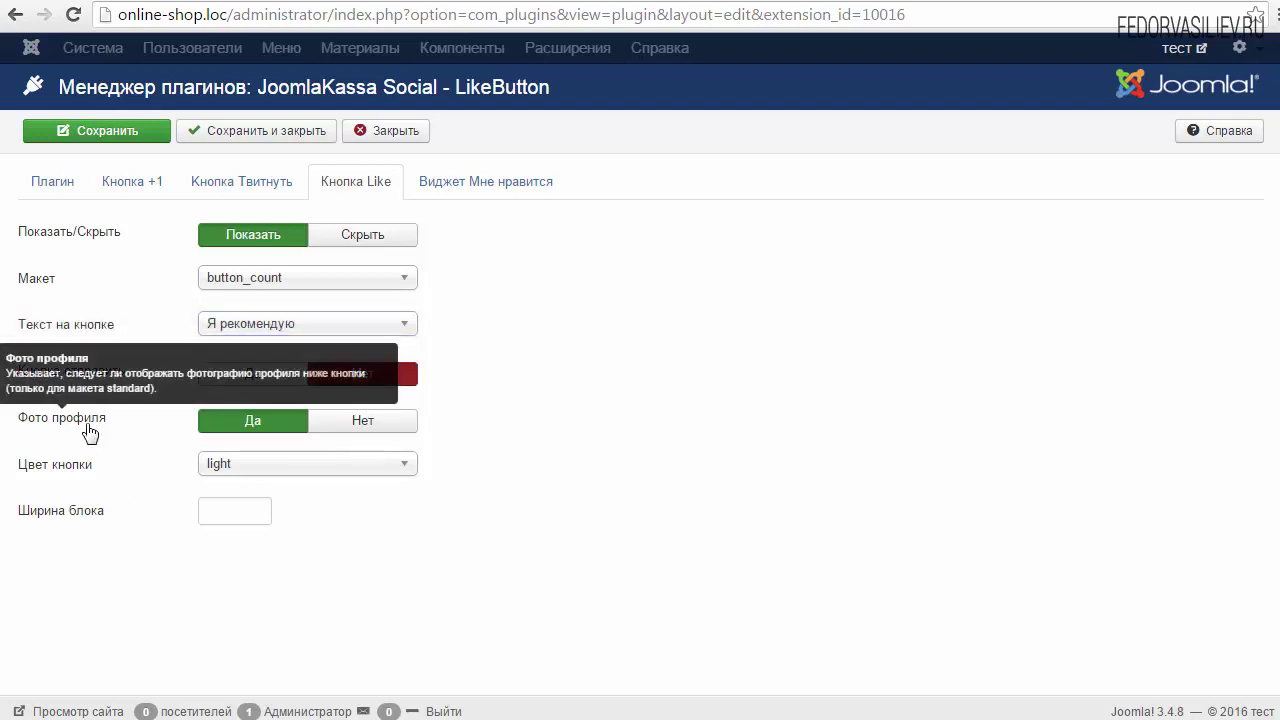
left_click(362, 420)
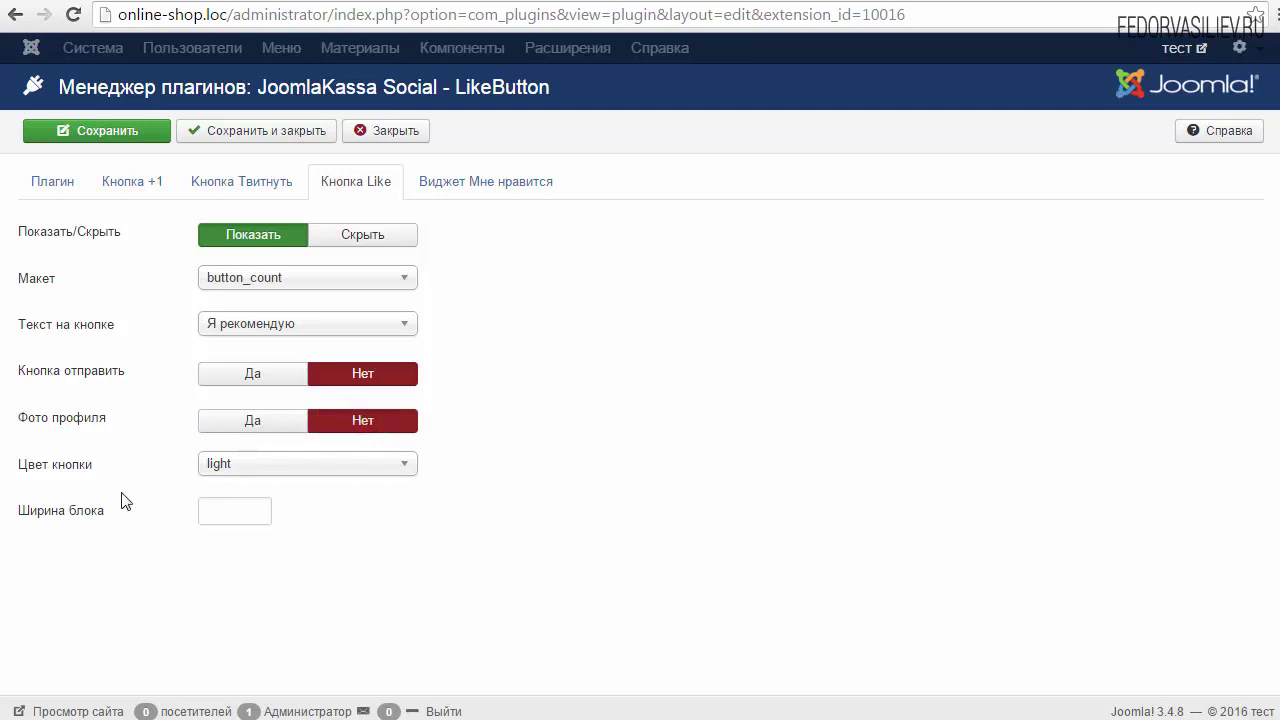
left_click(203, 462)
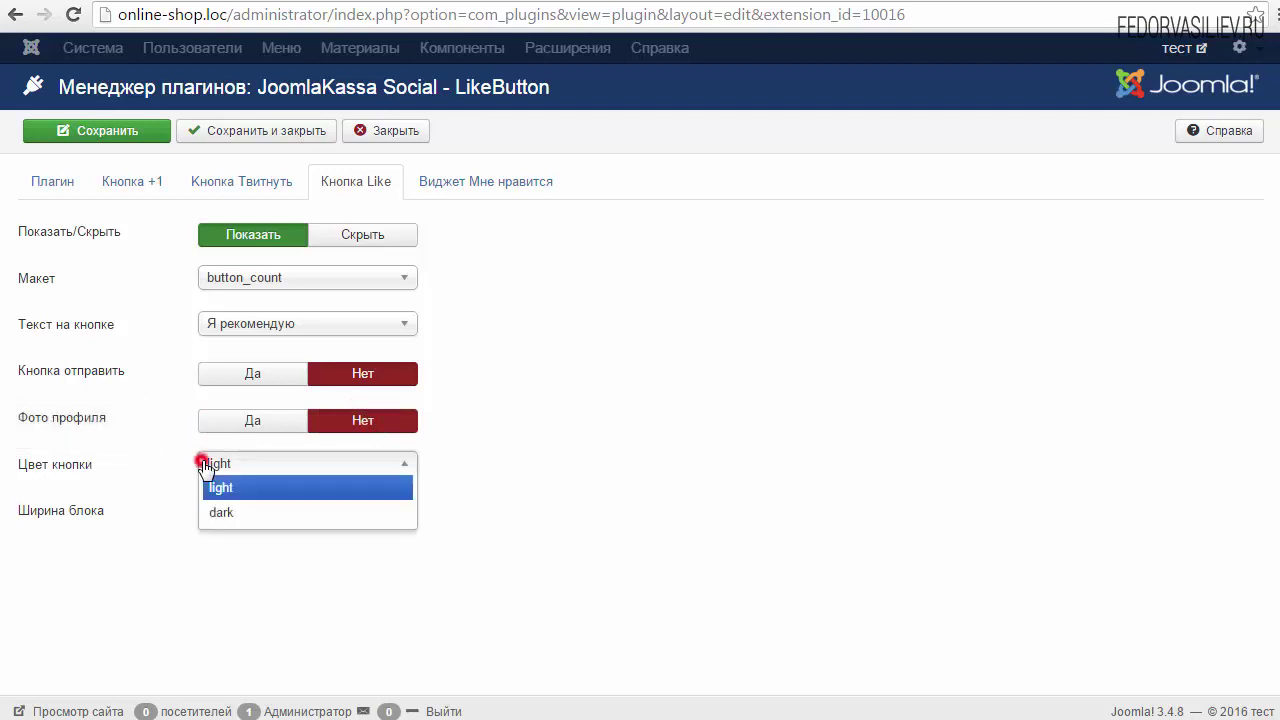
left_click(508, 465)
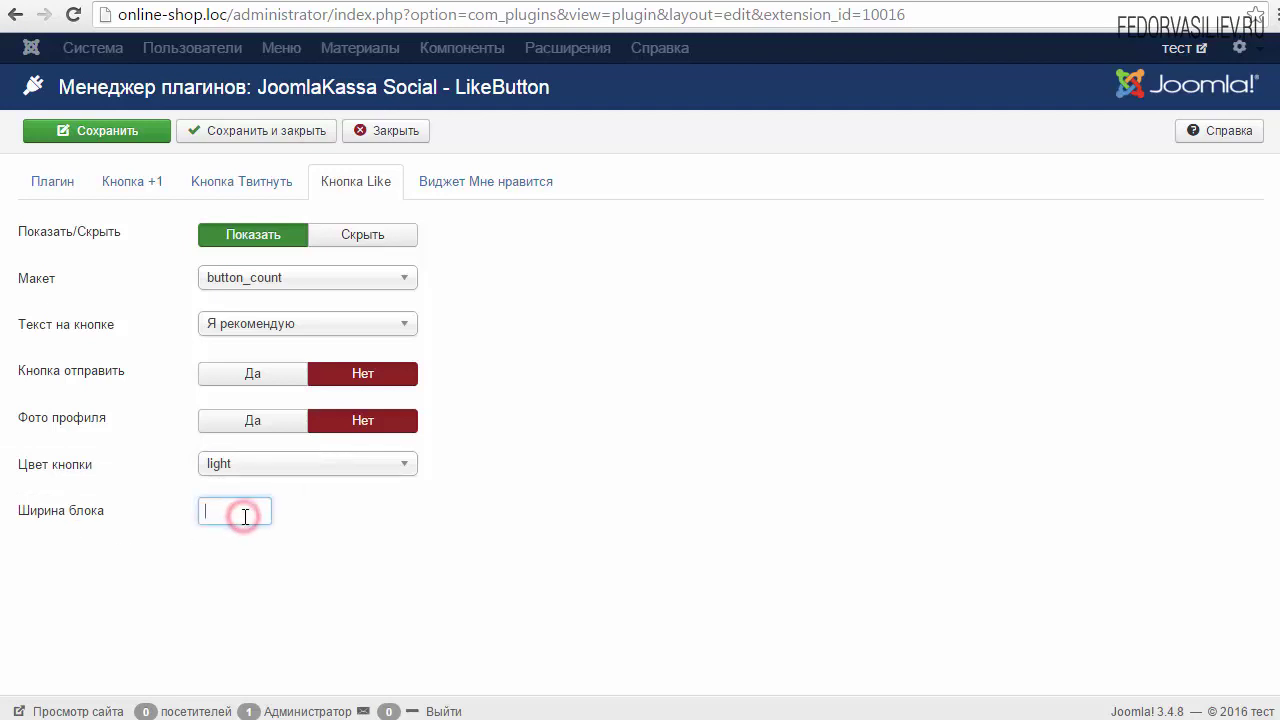
left_click(1003, 672)
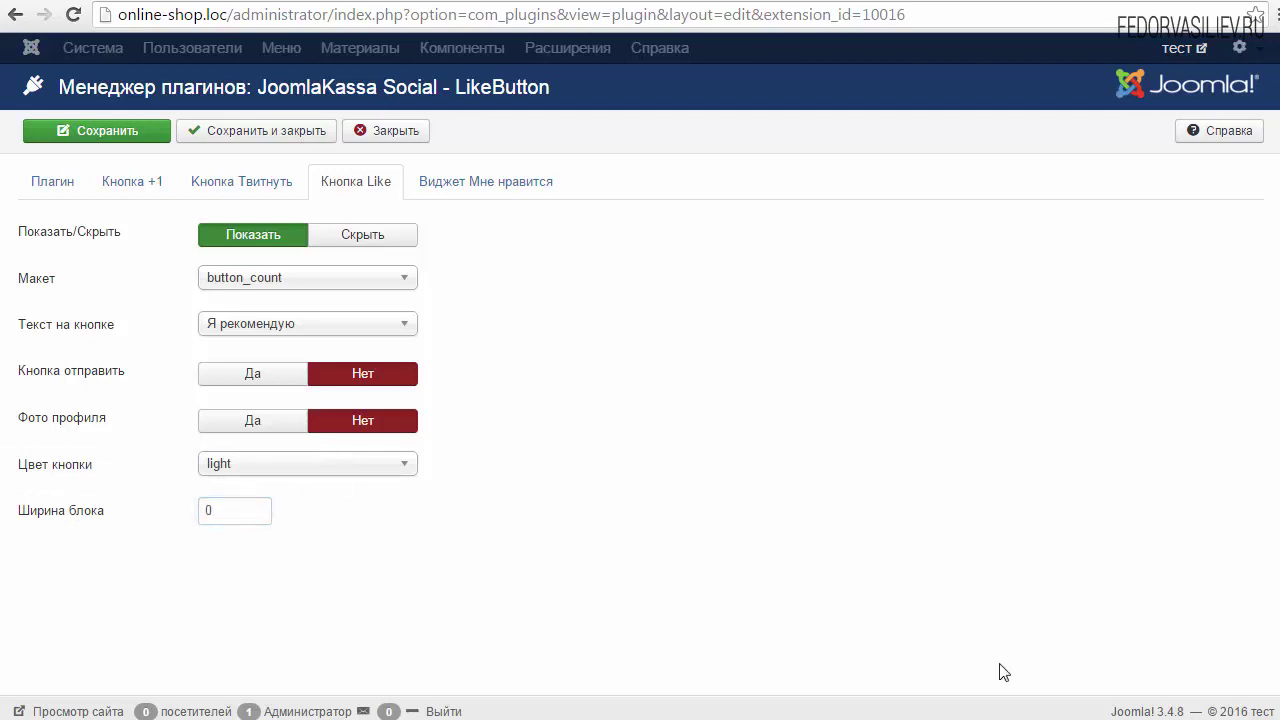
left_click(87, 131)
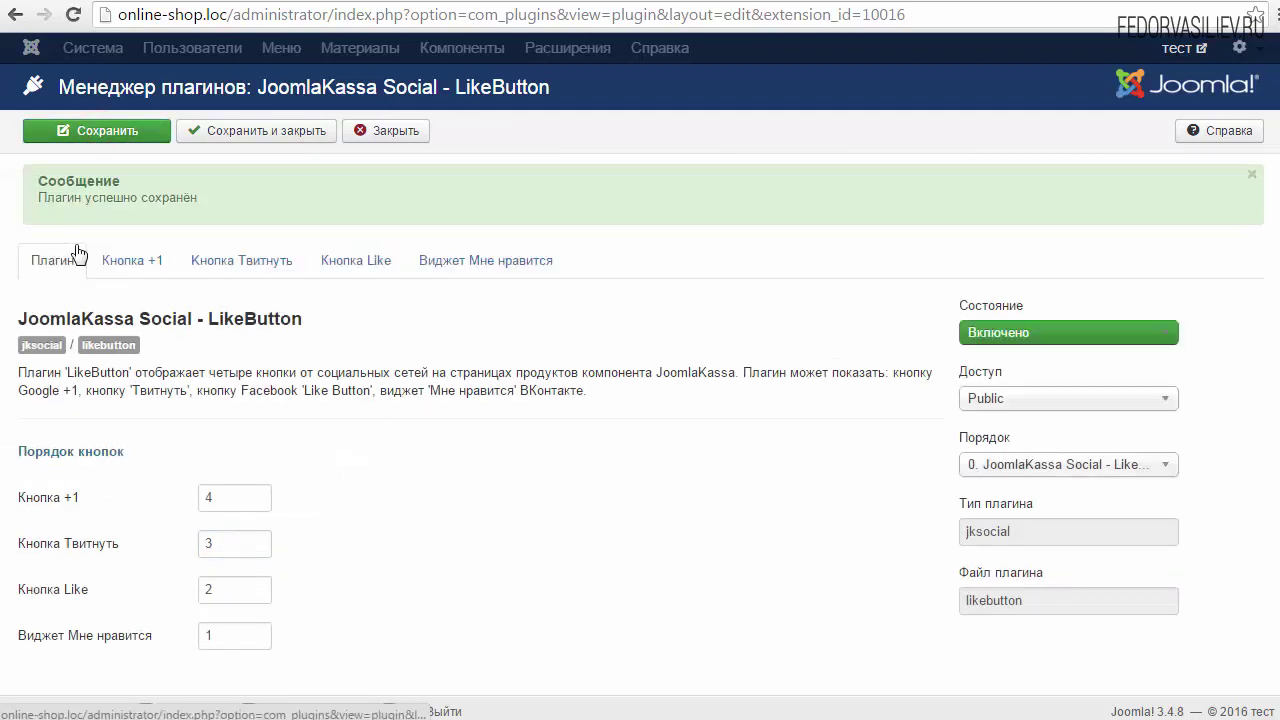
Step: Open the Виджет Мне нравится settings and follow the instructions' link to the VK Developers widget page for the API ID
left_click(456, 270)
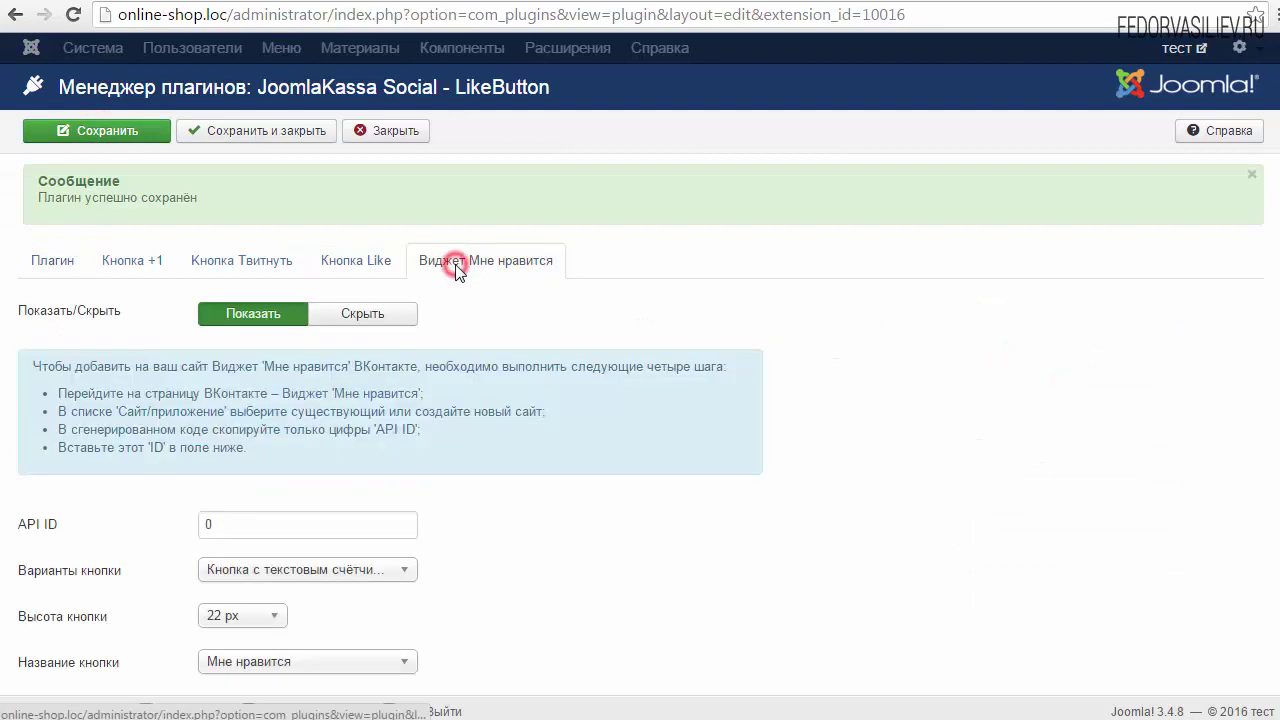
scroll(727, 337, "down", 1)
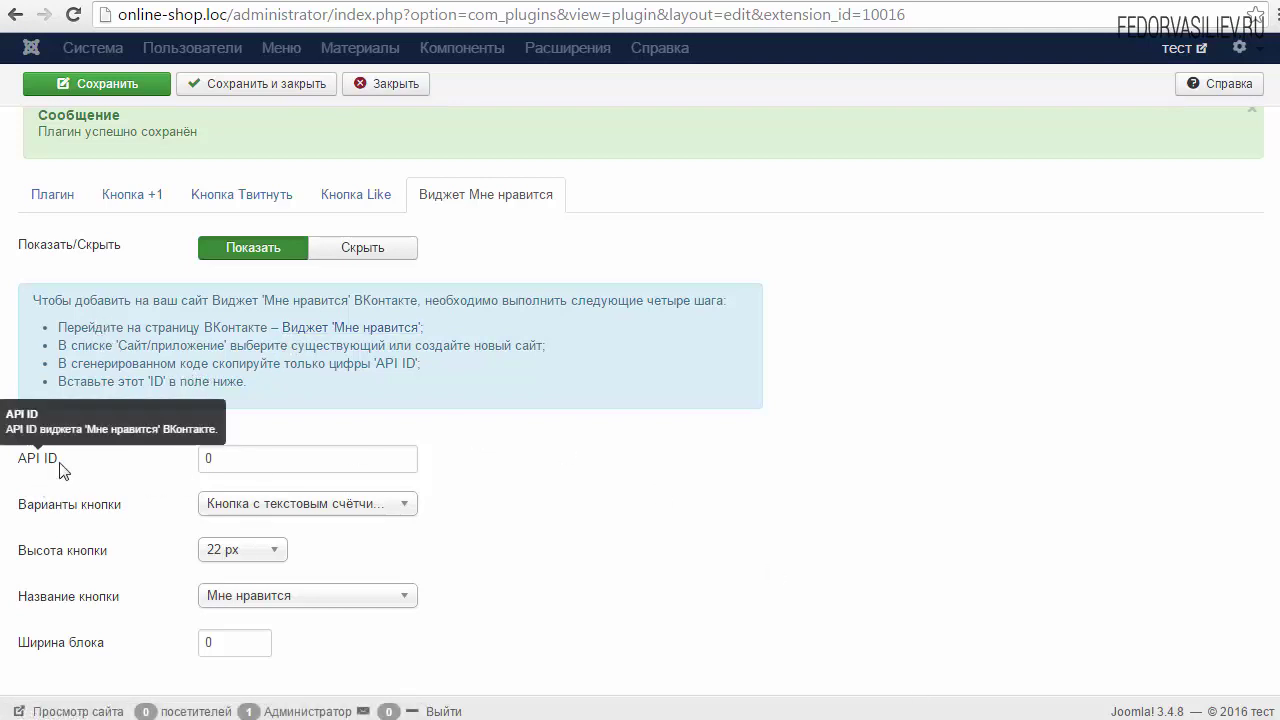
left_click_drag(26, 460, 70, 466)
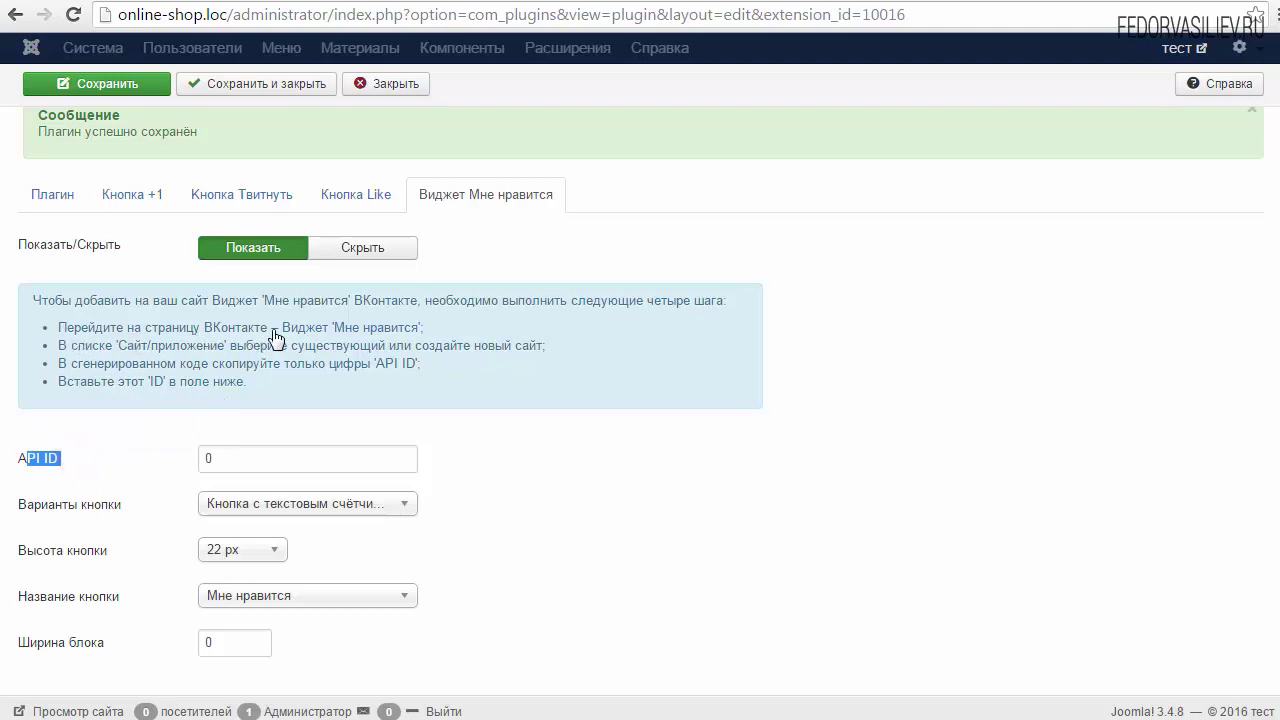
left_click(339, 333)
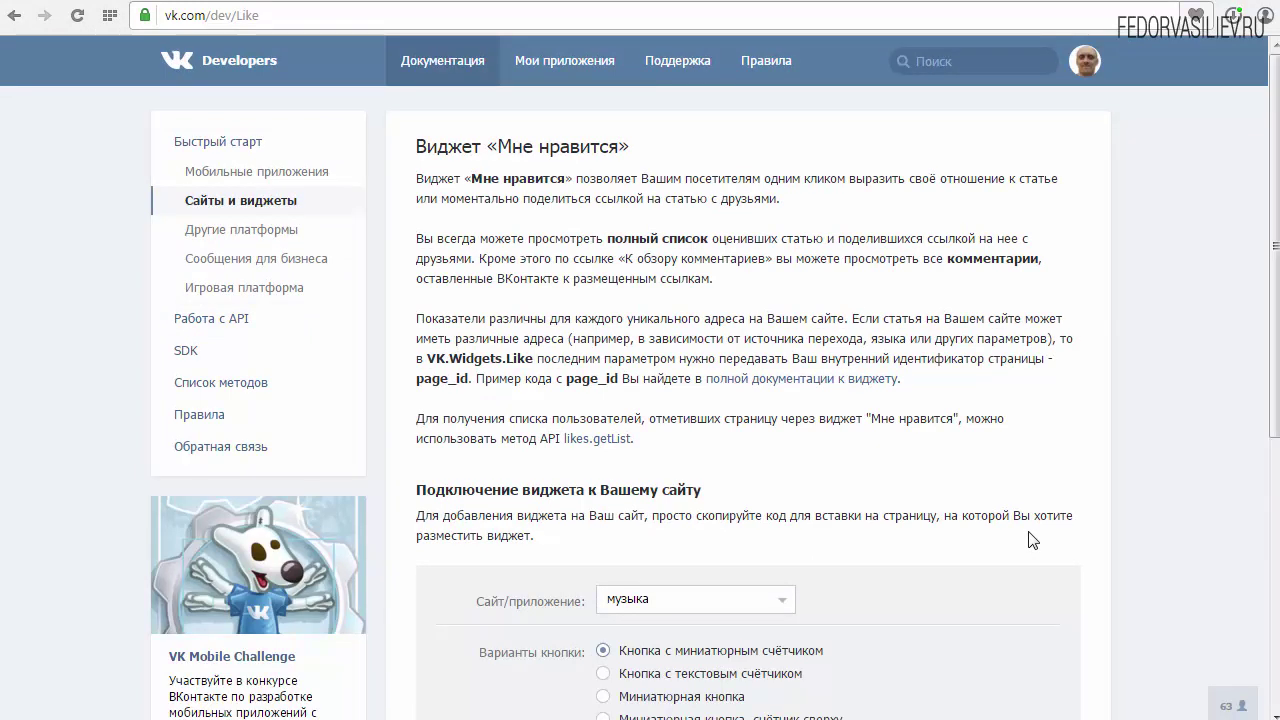
Step: In the VK widget form, choose Подключить новый сайт and name the site магазин
scroll(1266, 415, "down", 3)
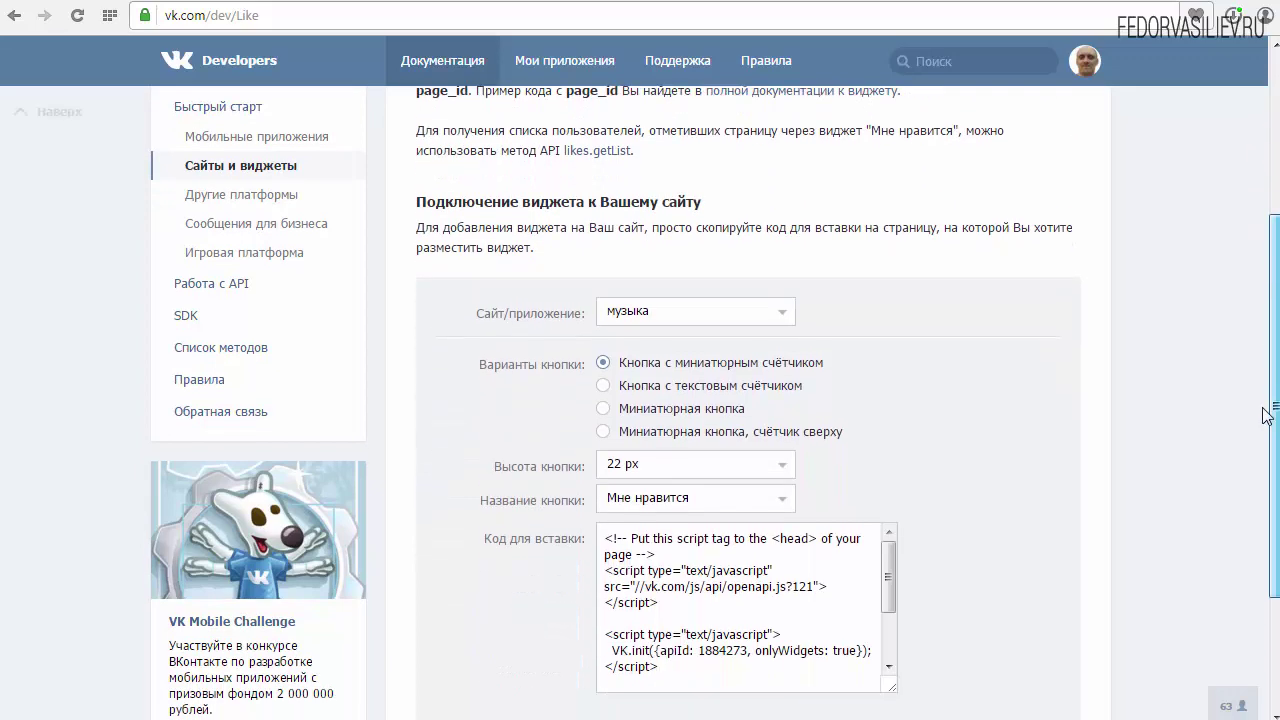
scroll(1264, 408, "down", 1)
left_click(776, 195)
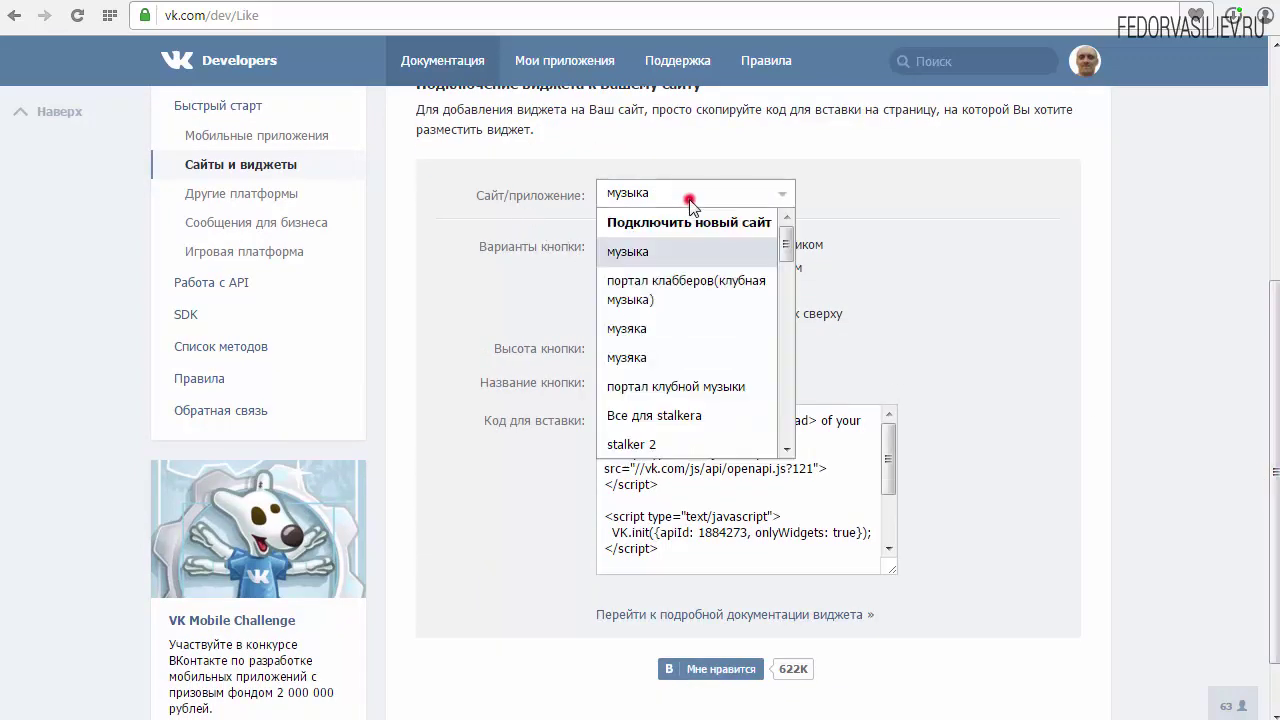
left_click(670, 232)
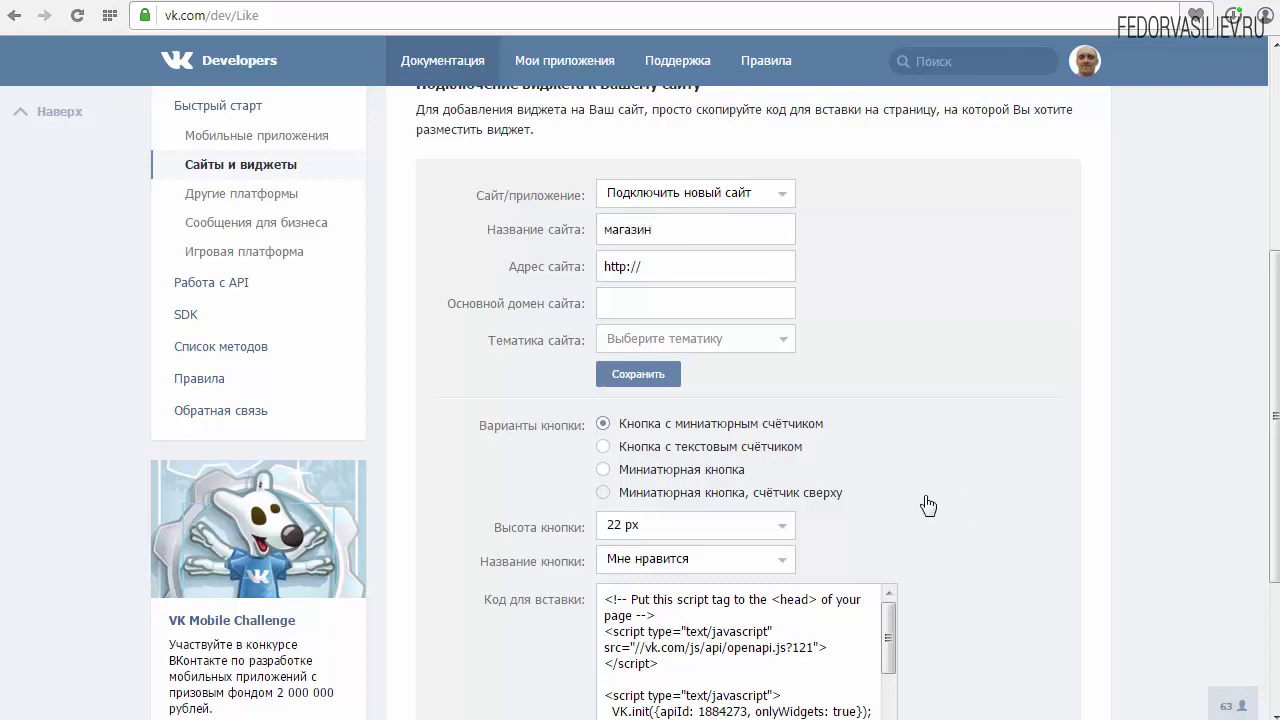
triple_click(646, 276)
type("http://online-shop.loc/")
triple_click(751, 263)
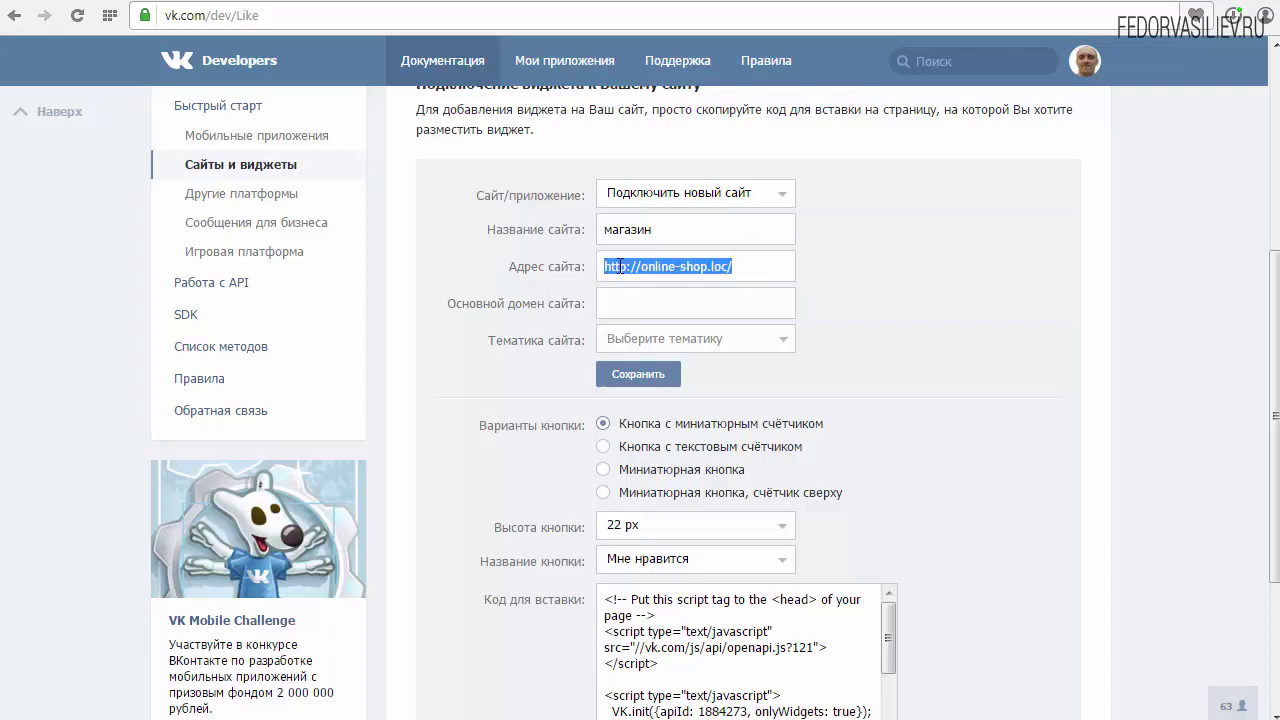
left_click(622, 265)
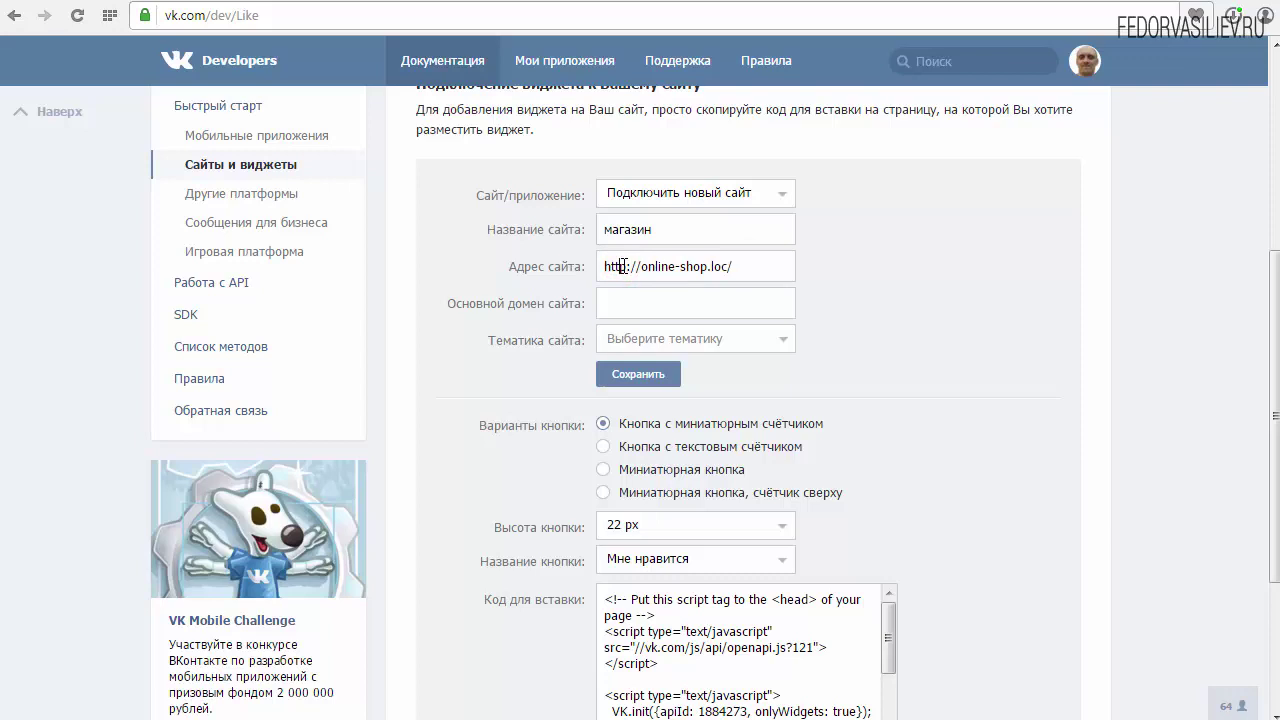
triple_click(748, 265)
left_click(643, 266)
triple_click(746, 264)
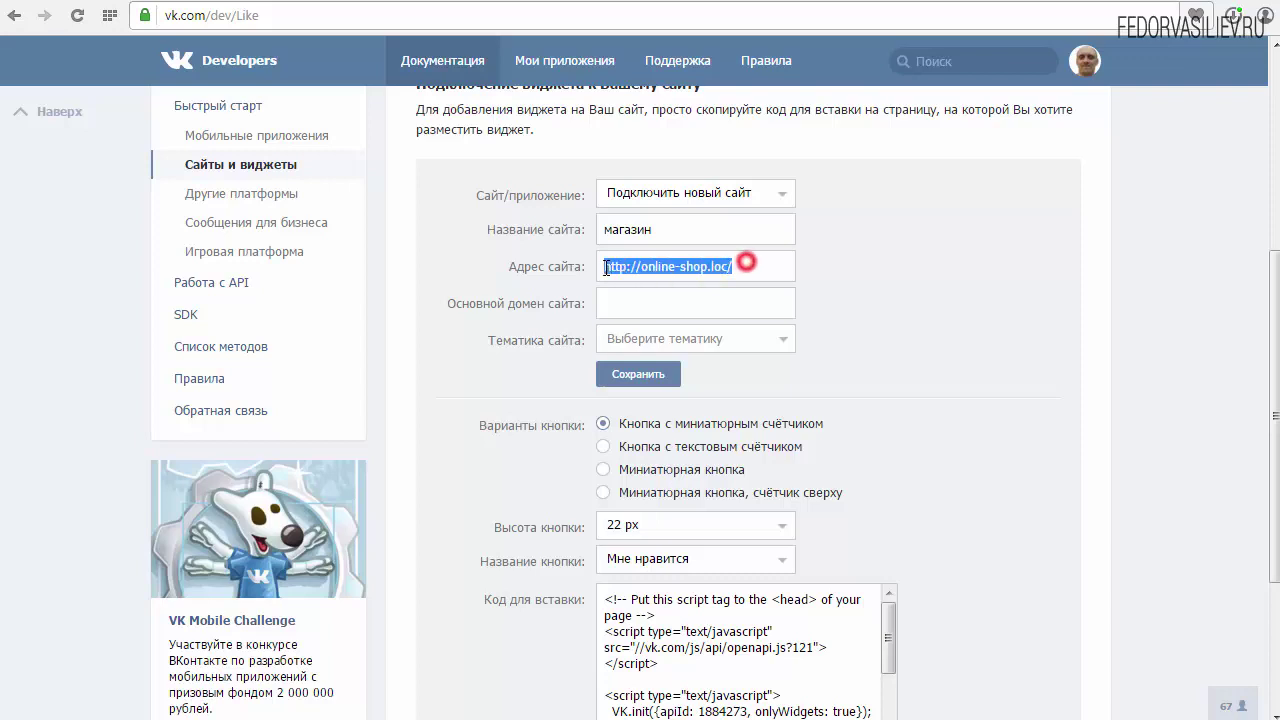
left_click(670, 262)
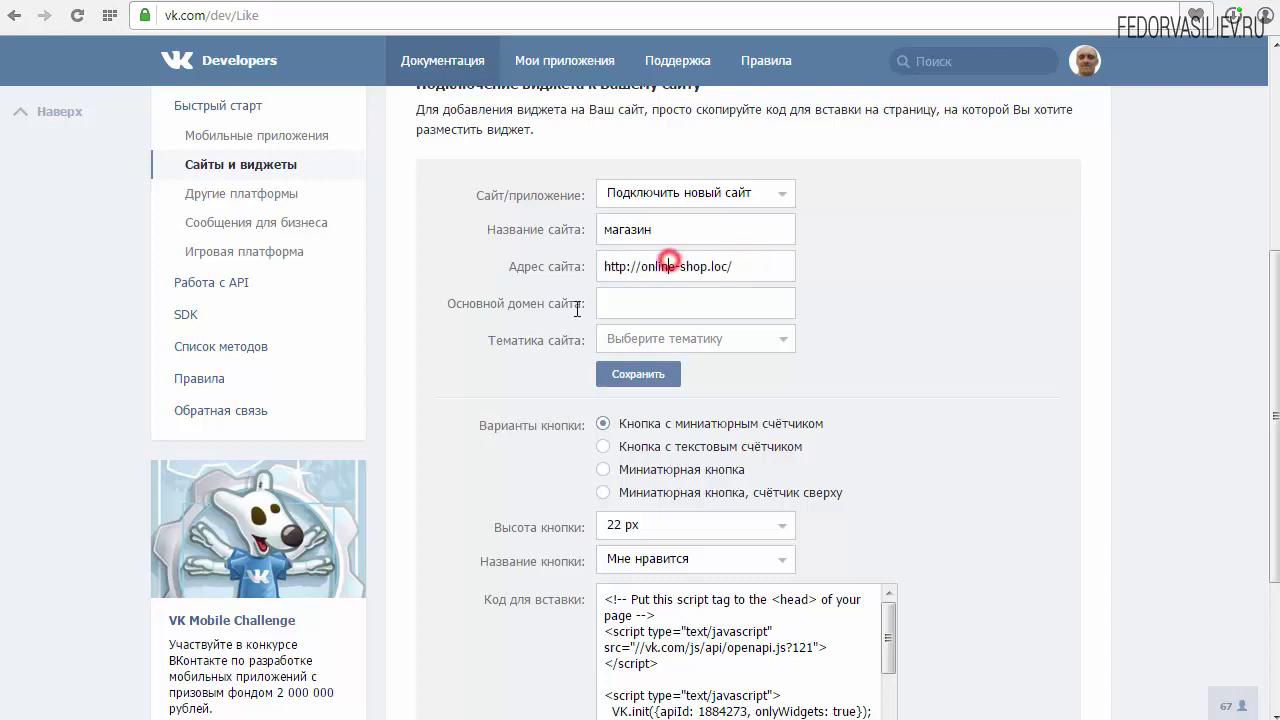
triple_click(738, 266)
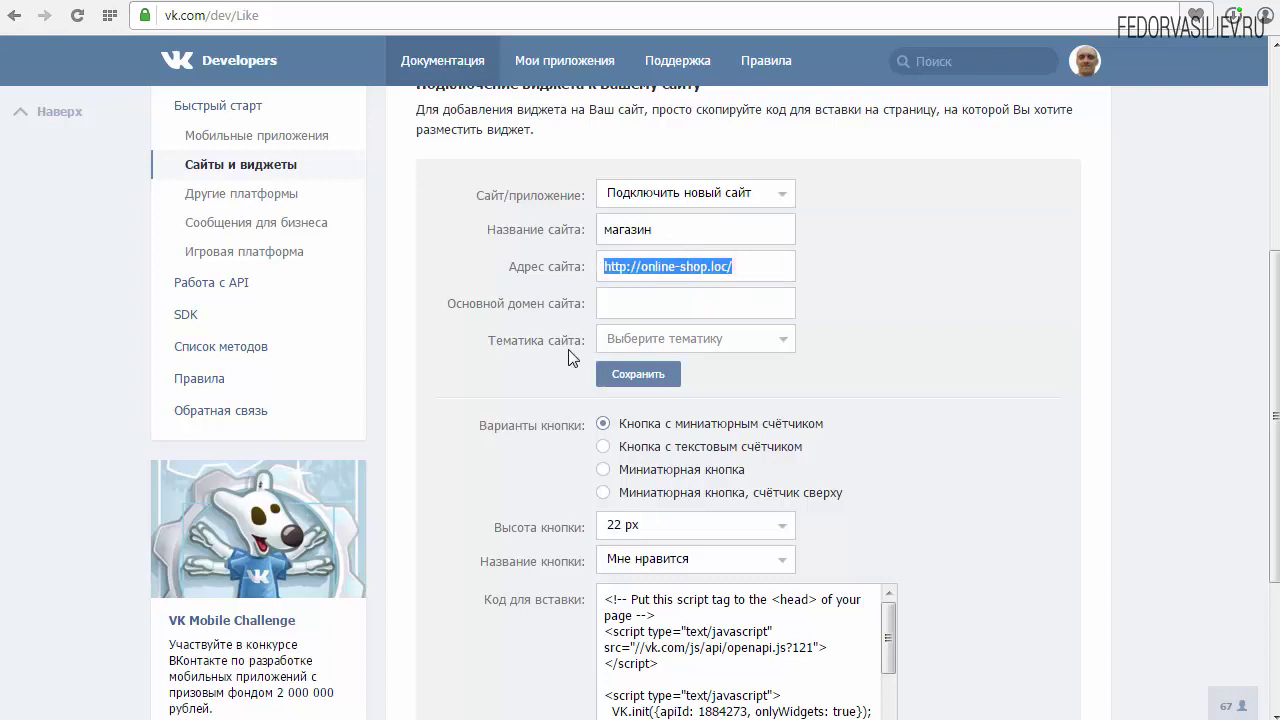
left_click(708, 265)
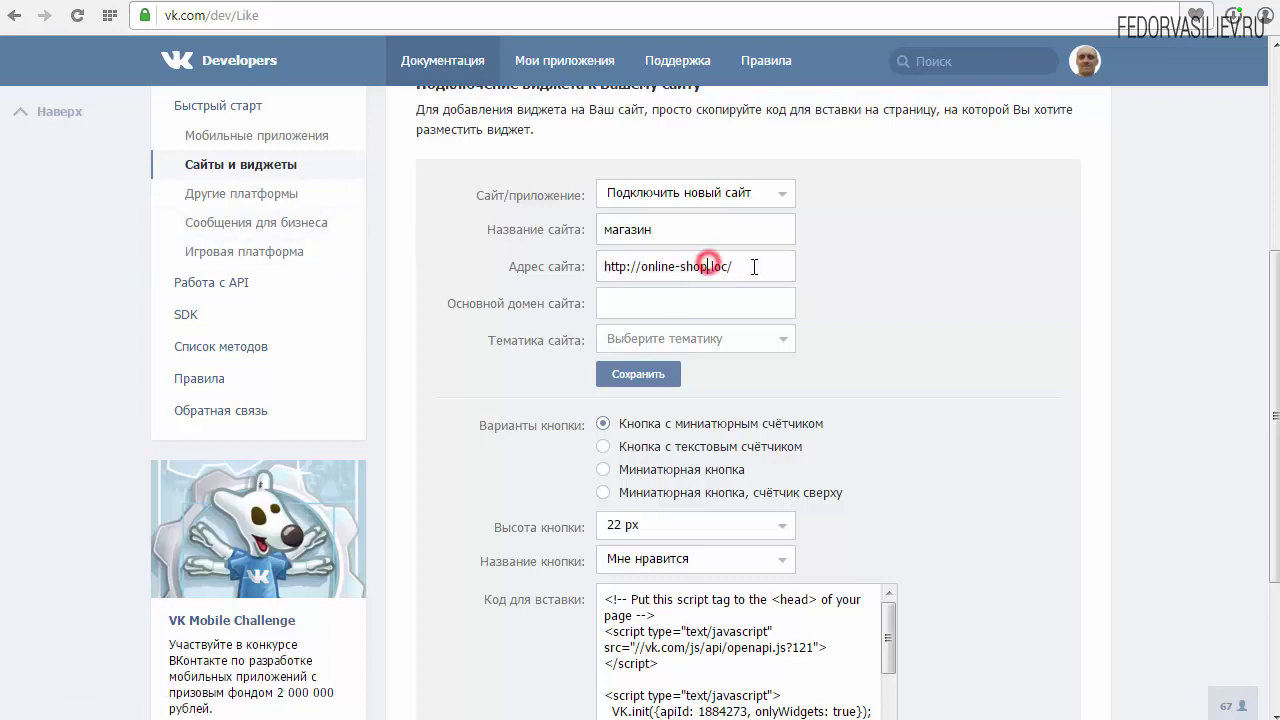
Step: Copy the domain online-shop.loc from the site address into the Основной домен сайта field
left_click(753, 266)
left_click_drag(729, 263, 641, 266)
right_click(645, 266)
left_click(703, 303)
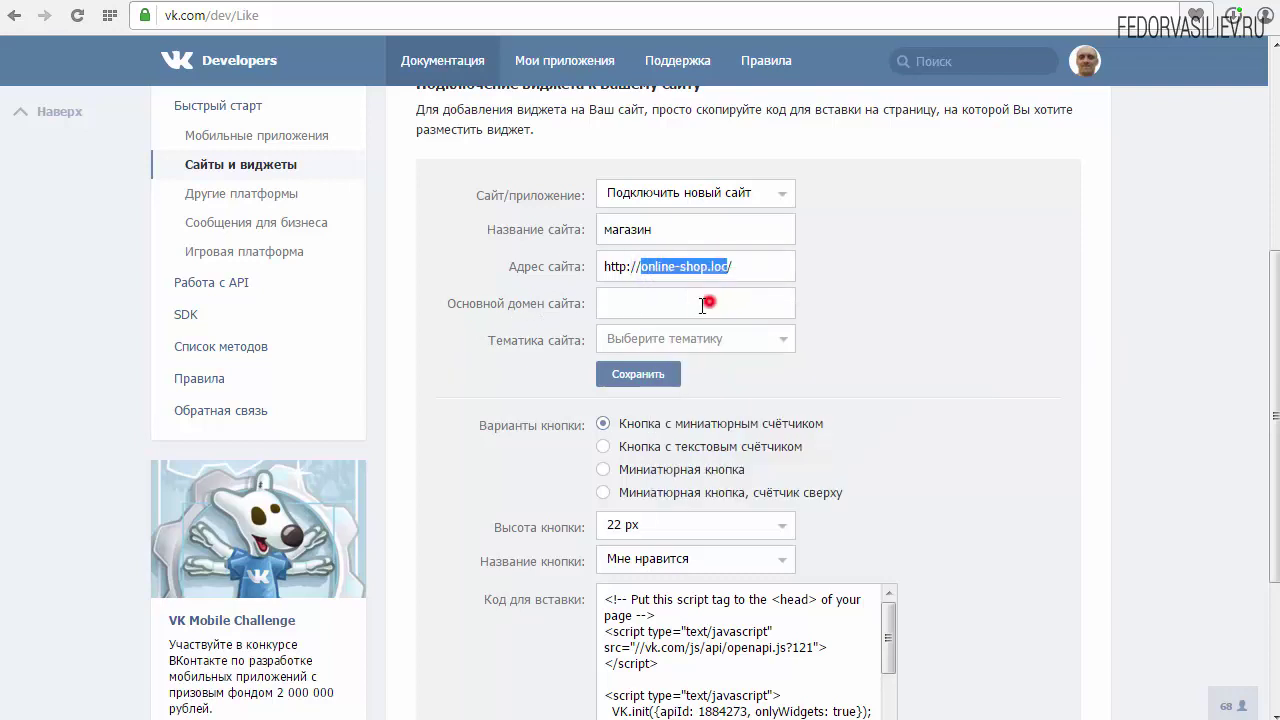
right_click(636, 301)
left_click(692, 413)
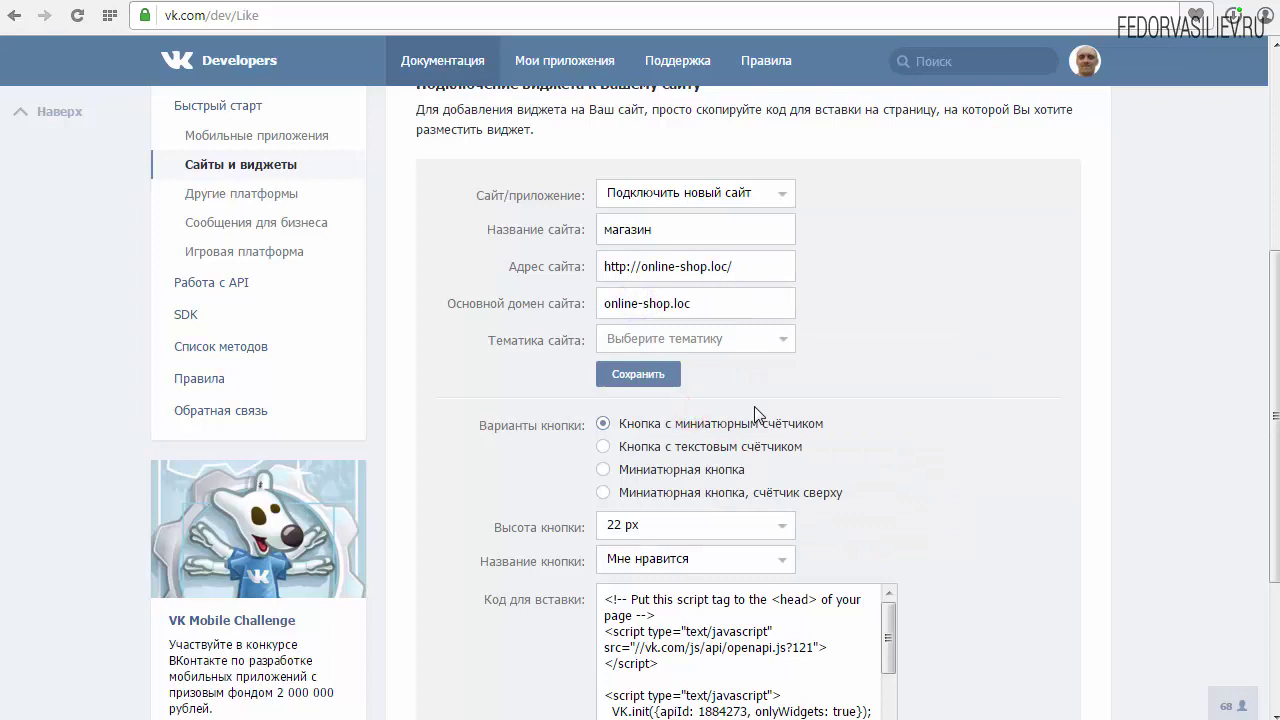
Step: Set the site topic to Бизнес, save the new site and submit the verification code from the picture
left_click(686, 340)
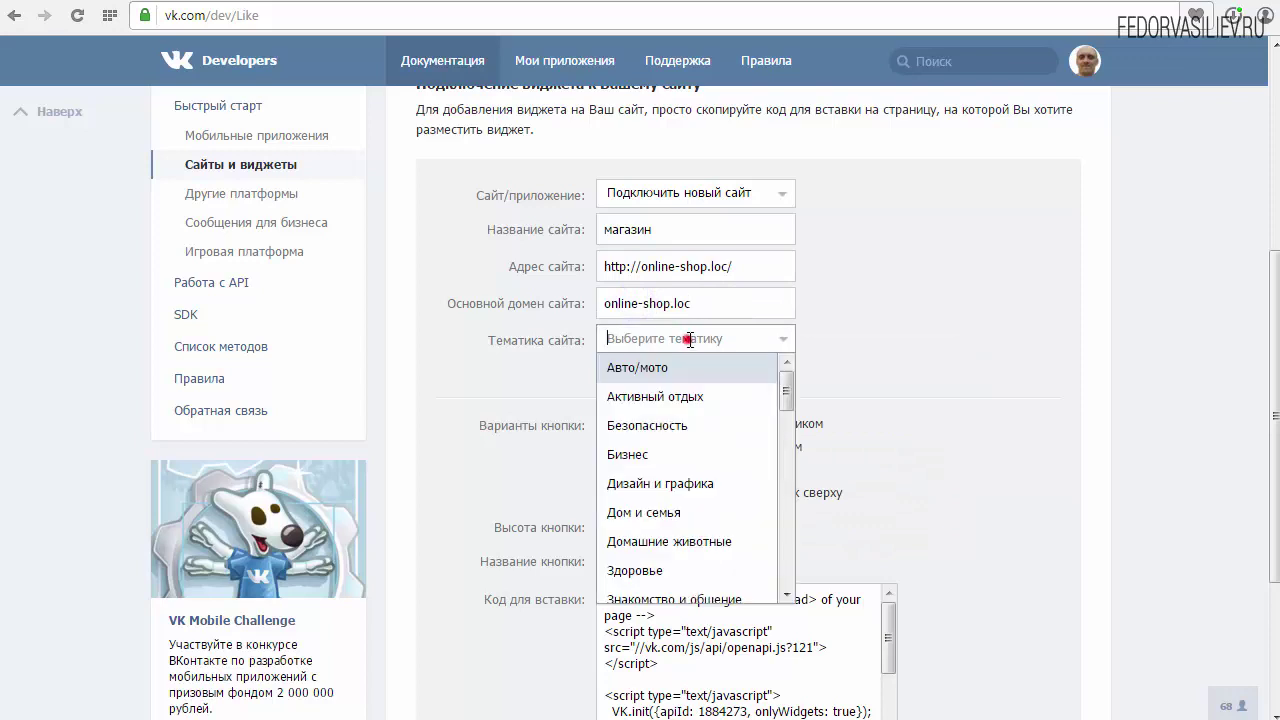
left_click(661, 456)
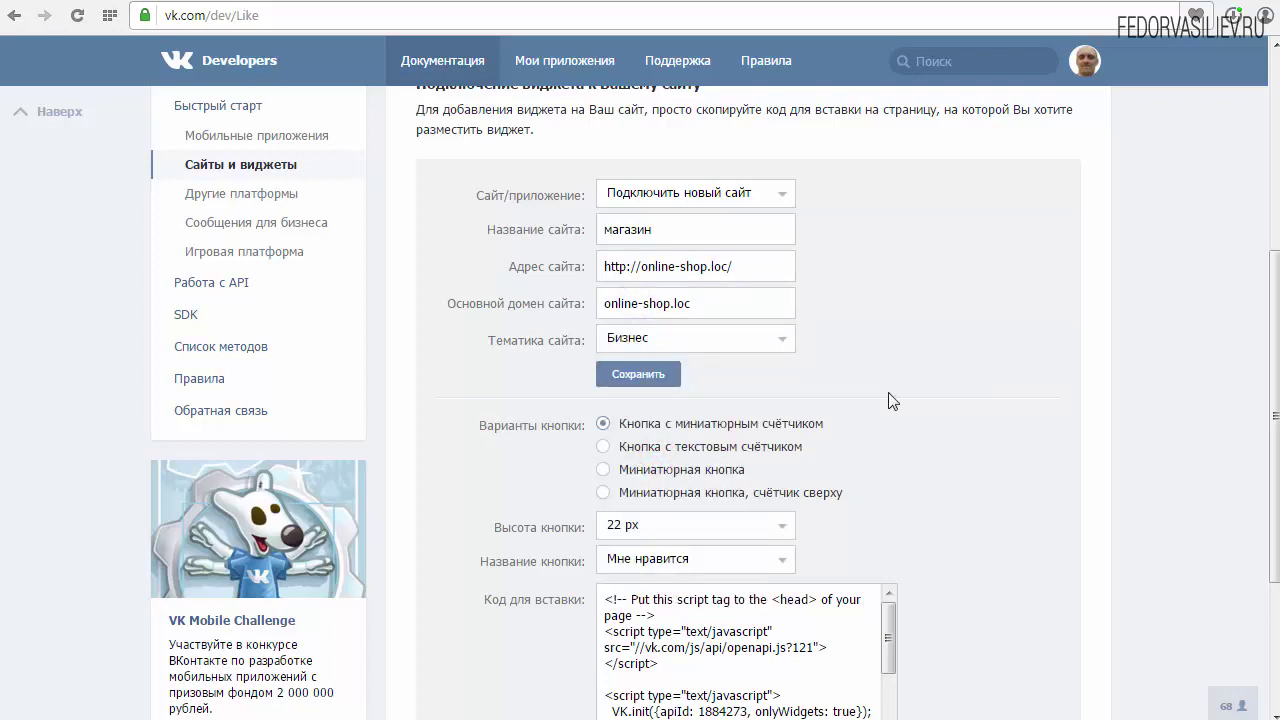
left_click(638, 374)
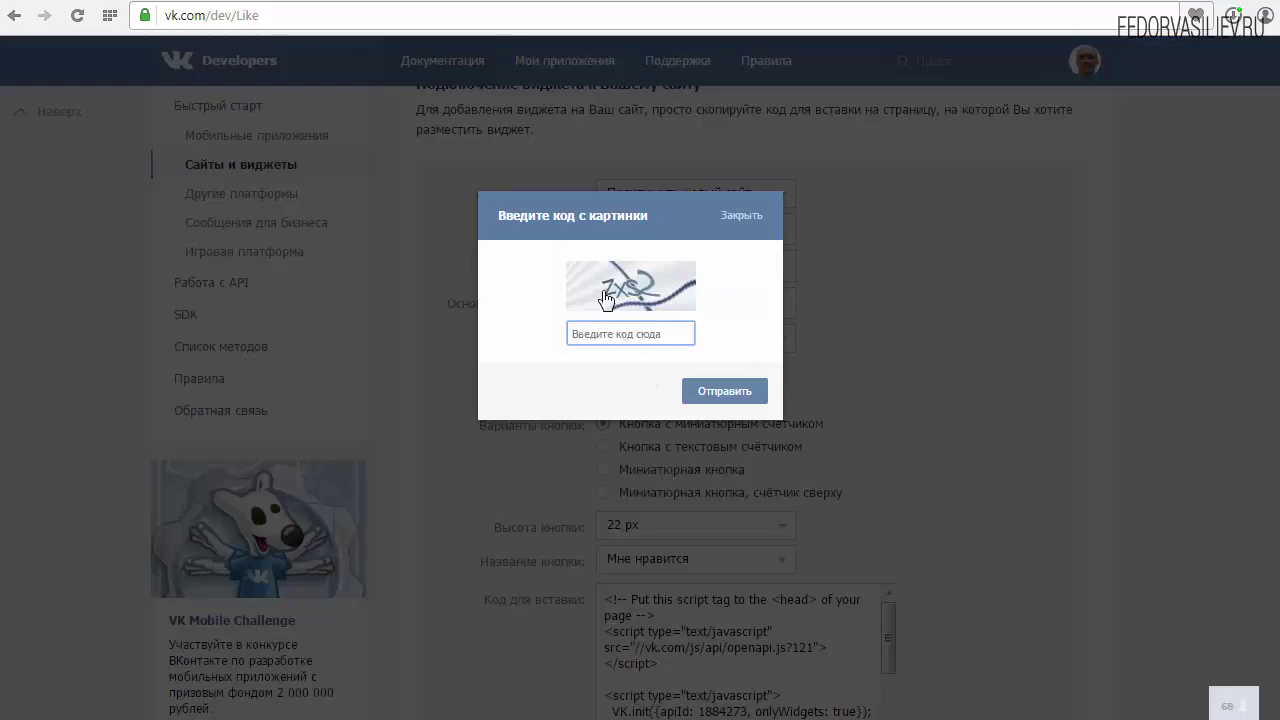
type("zxs2")
left_click(714, 391)
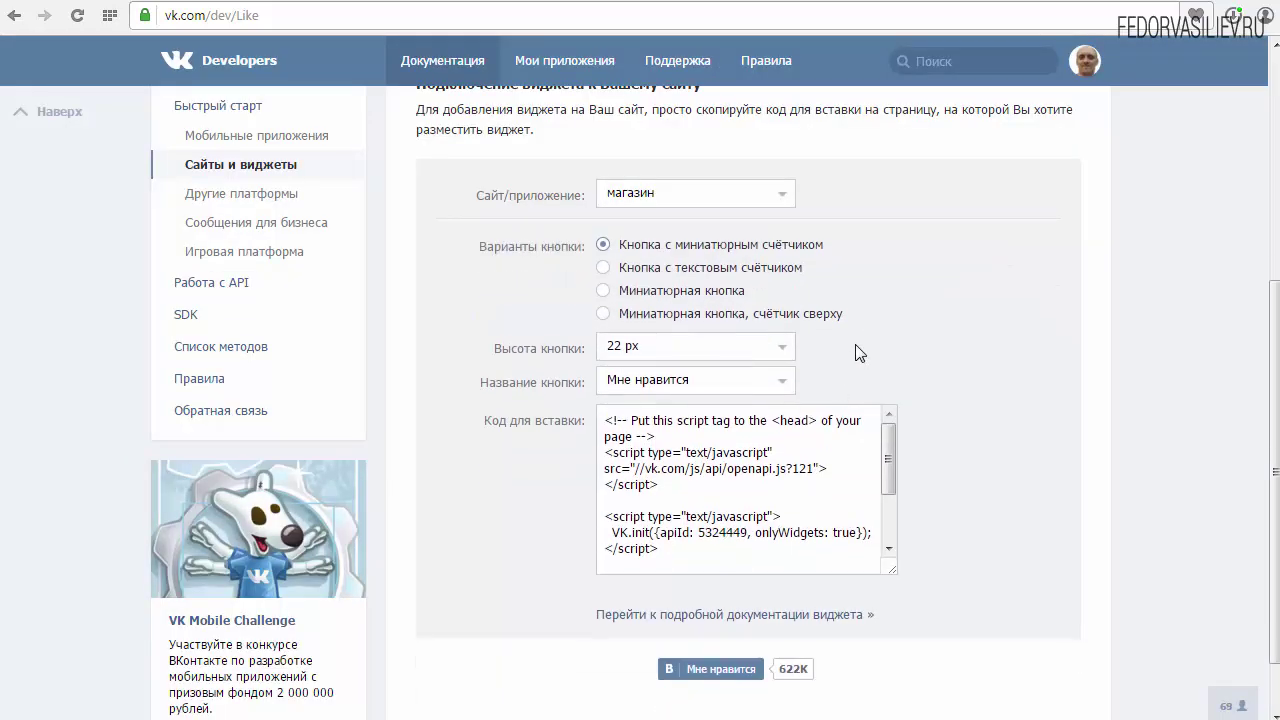
Step: Copy only the apiId number from the VK.init line of the магазин site's embed code
scroll(855, 344, "down", 1)
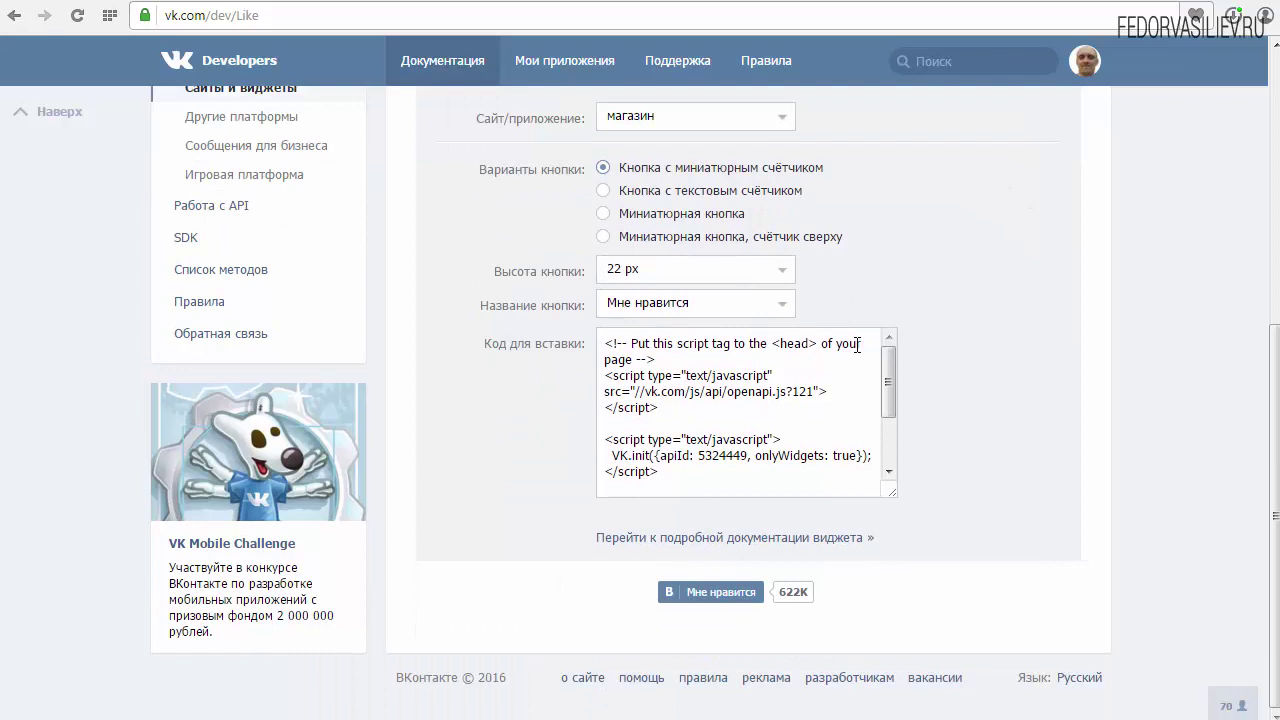
mouse_move(886, 388)
left_mouse_down()
mouse_move(890, 433)
mouse_move(888, 379)
left_mouse_up()
left_click(768, 392)
left_click_drag(696, 455, 657, 455)
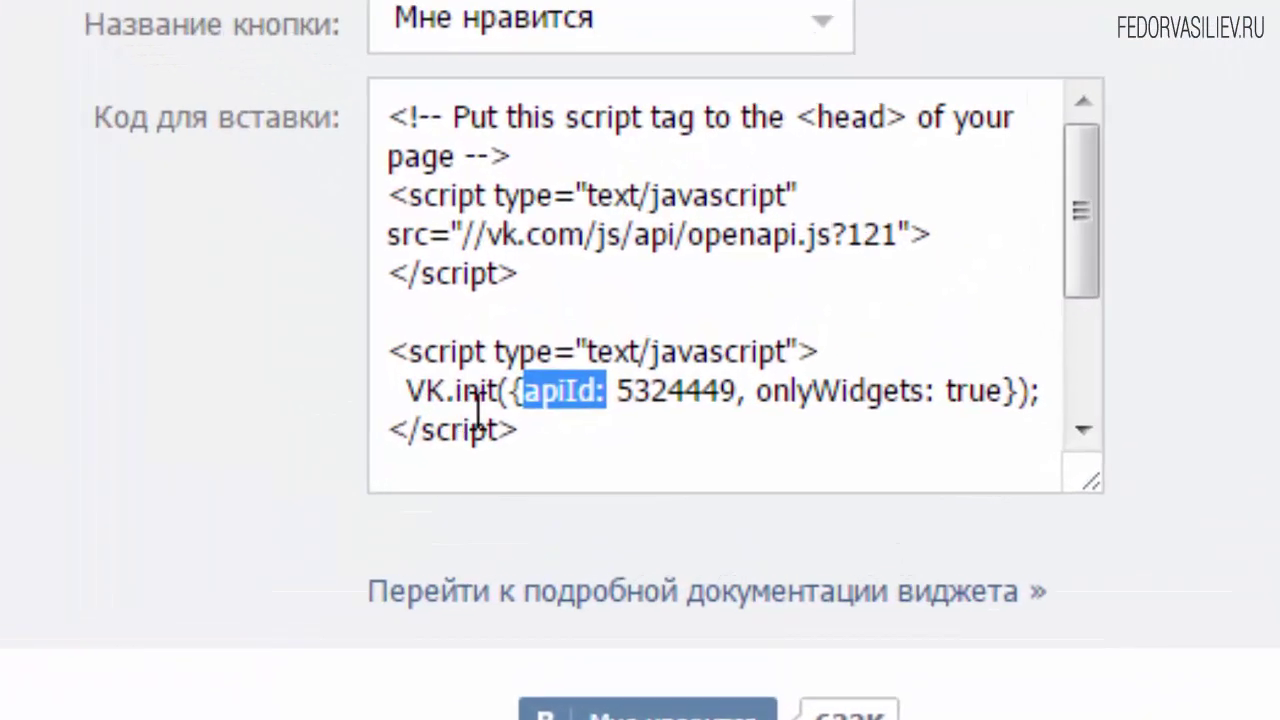
left_click_drag(736, 388, 611, 390)
right_click(668, 388)
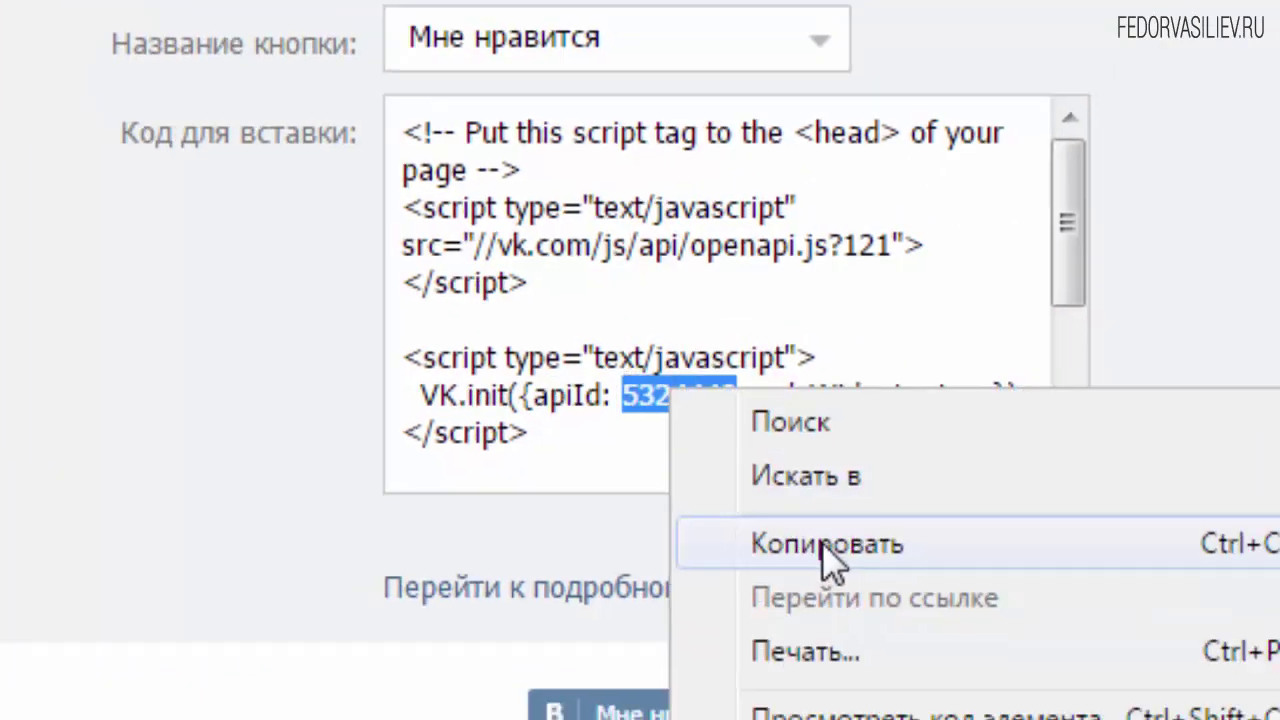
left_click(822, 542)
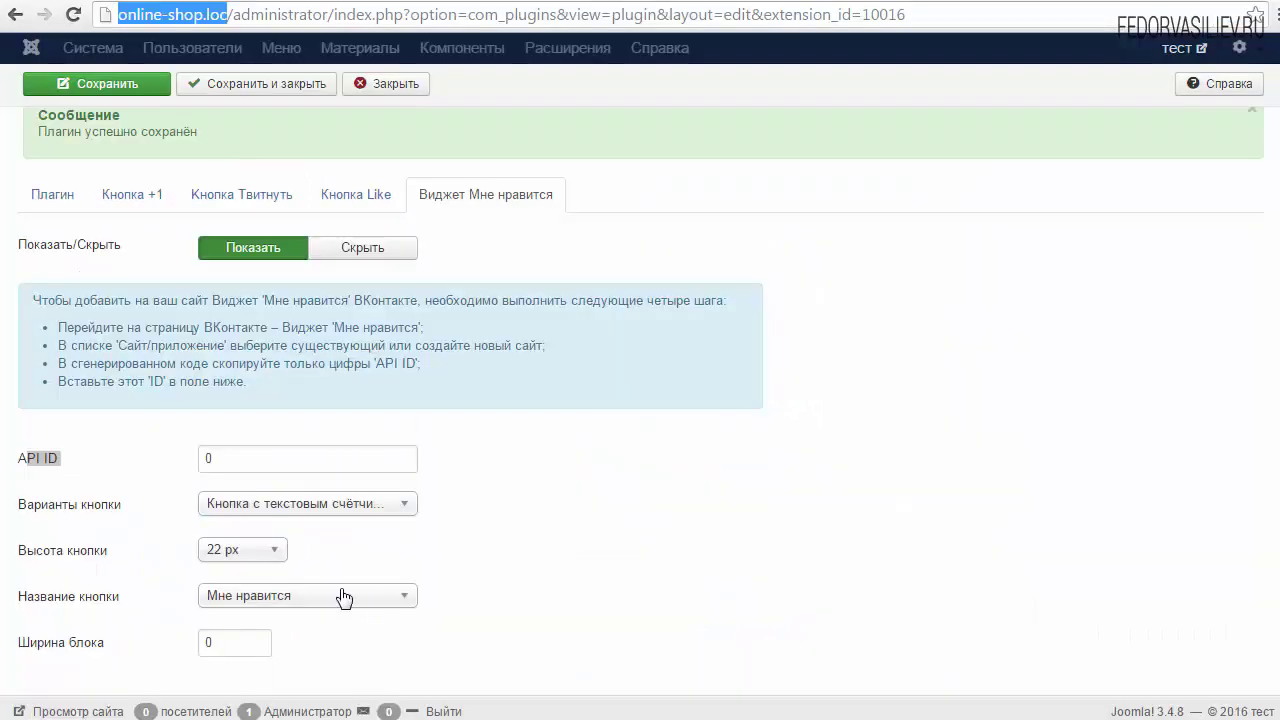
Step: Switch to the LikeButton plugin settings in Joomla and replace the Мне нравится widget's API ID with the copied number
left_click(40, 457)
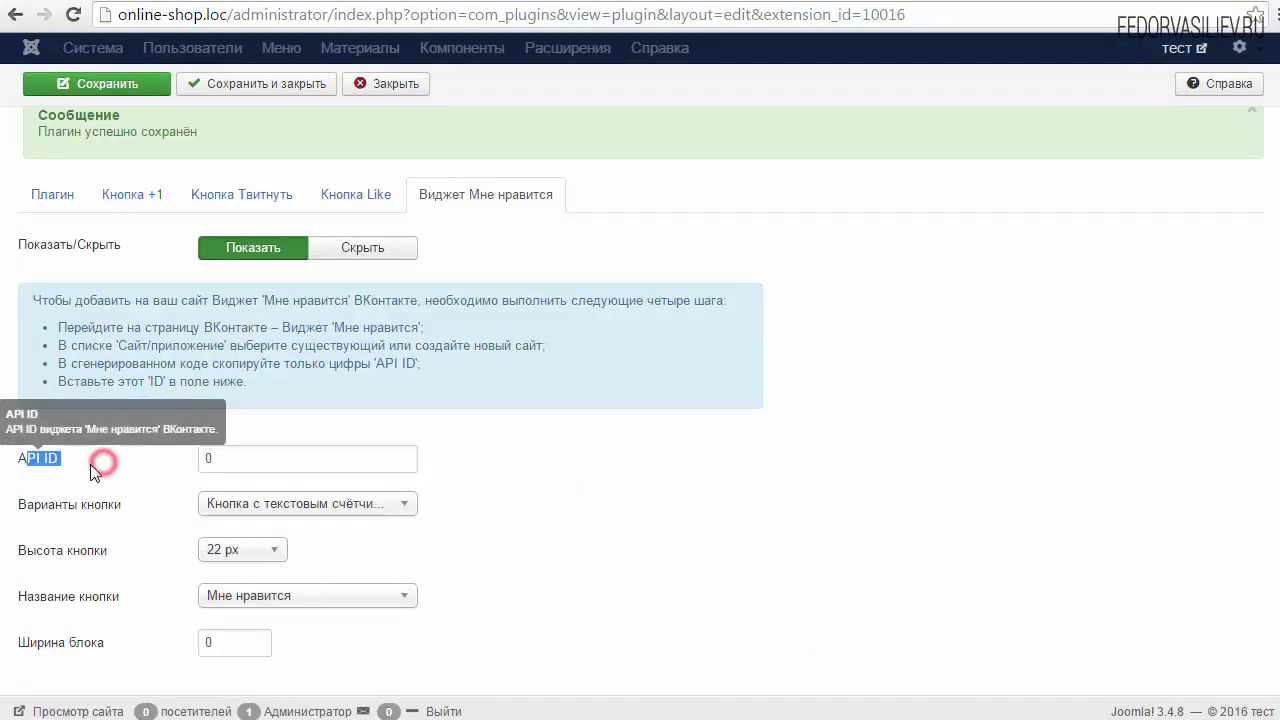
left_click(235, 457)
double_click(235, 457)
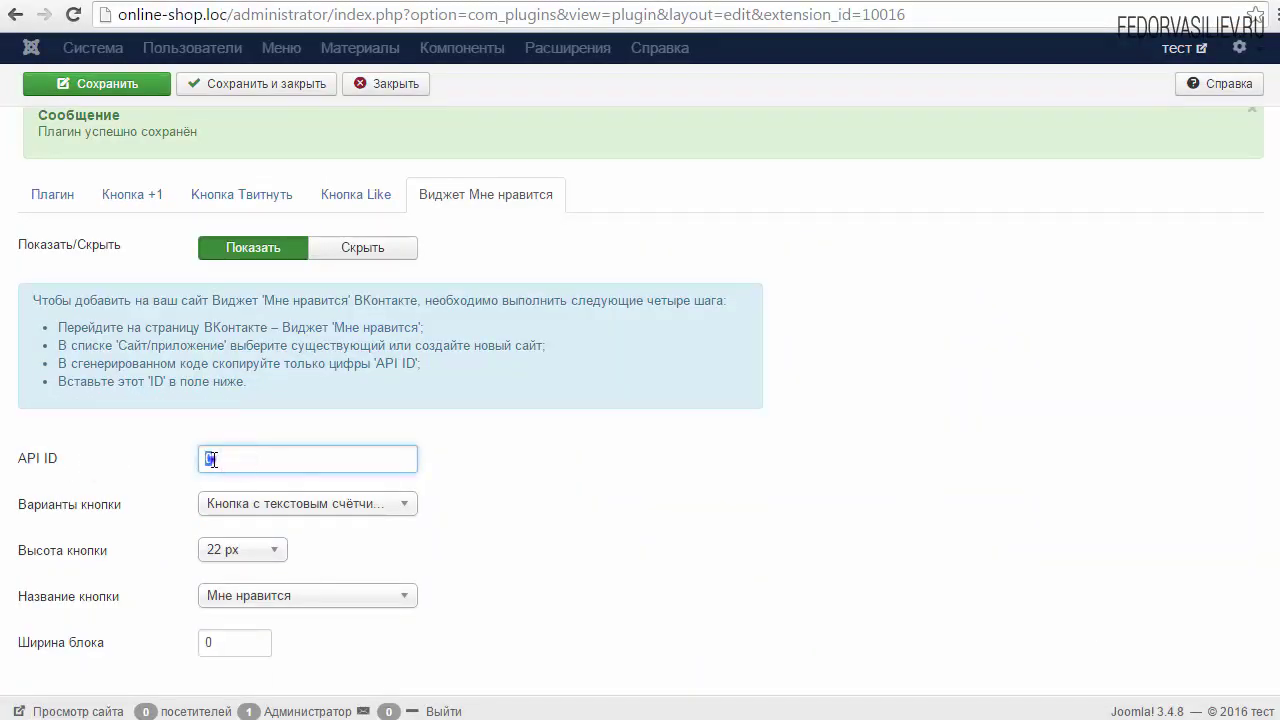
right_click(211, 458)
left_click(252, 523)
left_click(585, 480)
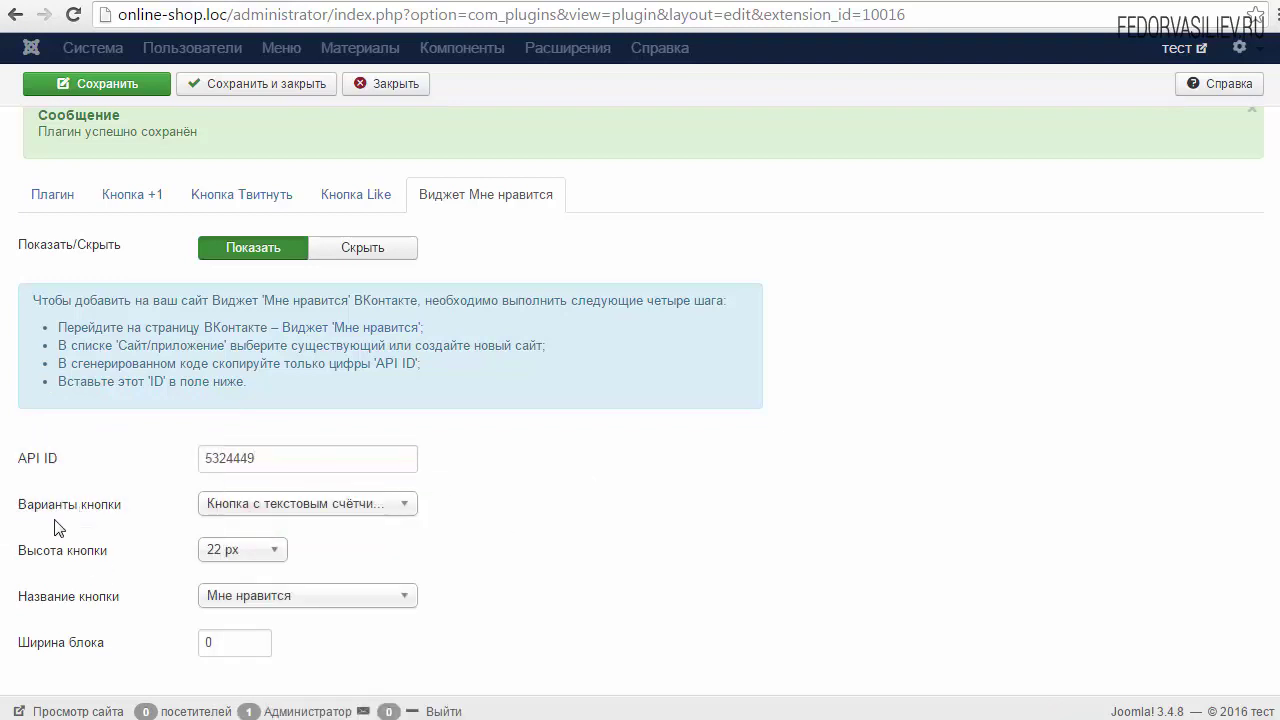
Step: Set the widget to Кнопка с миниатюрным счётчиком with a 20 px height, keep the name Мне нравится and save the plugin
left_click(215, 510)
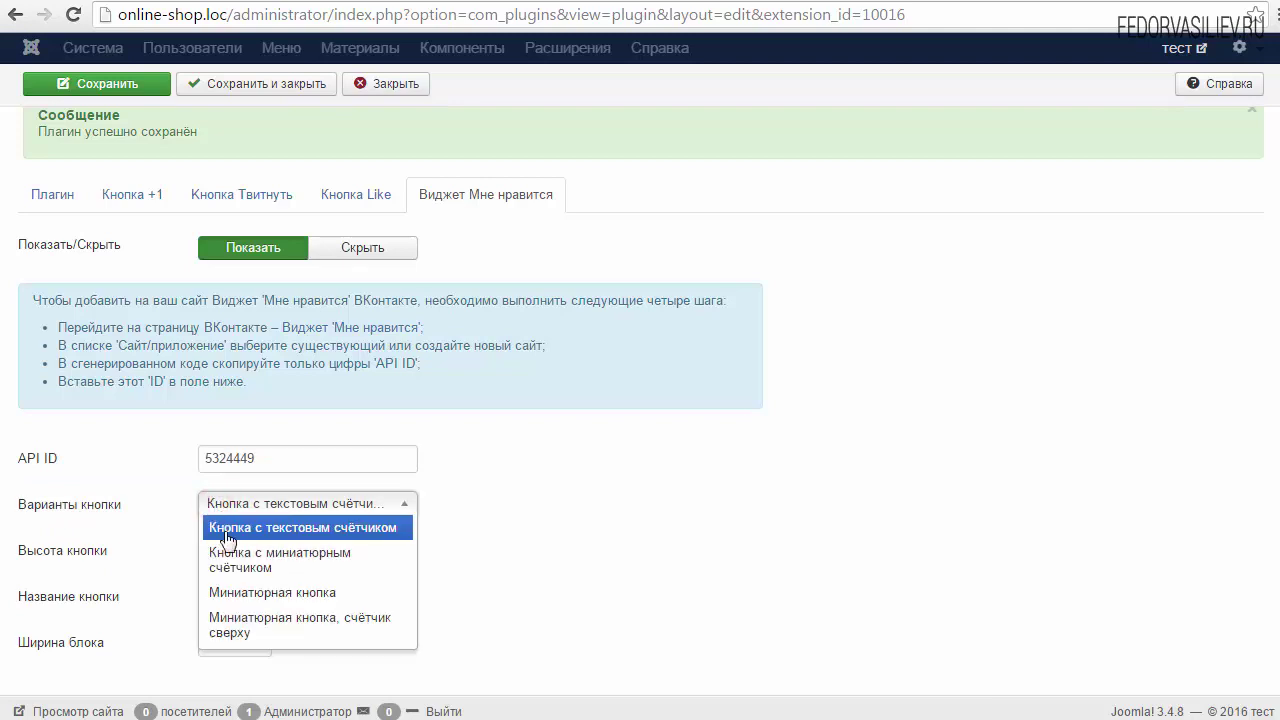
left_click(302, 562)
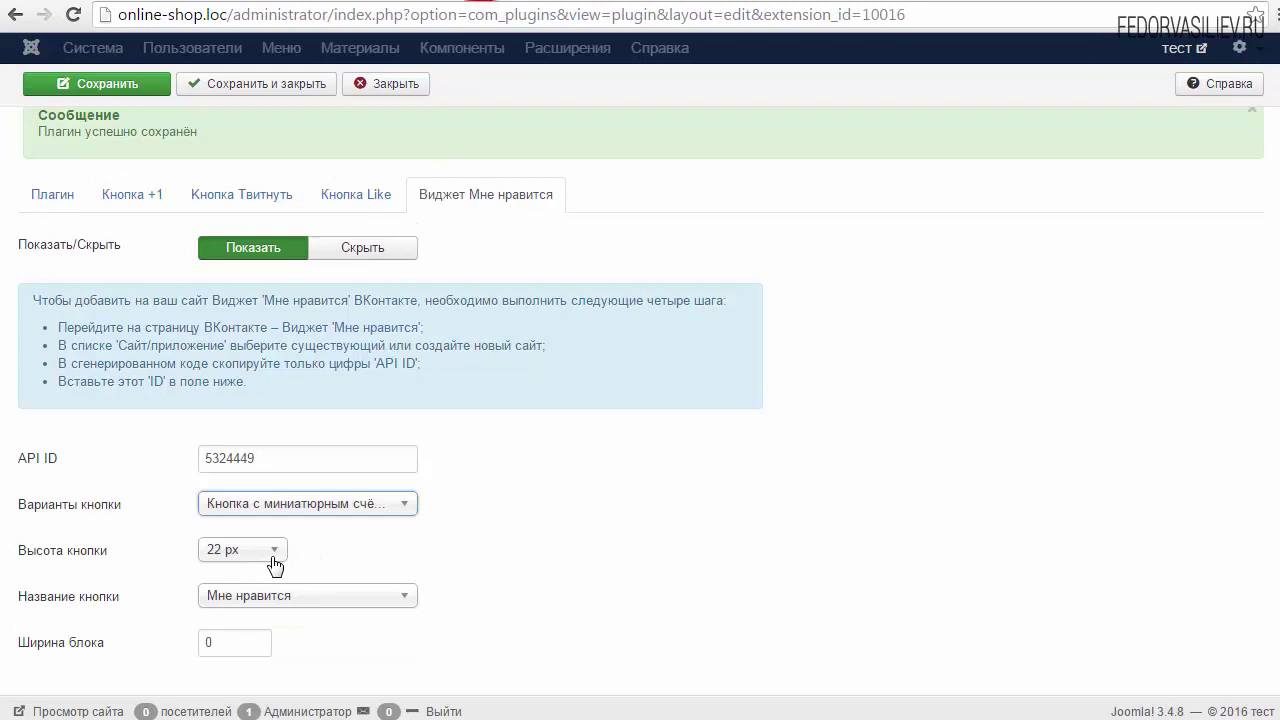
left_click(265, 555)
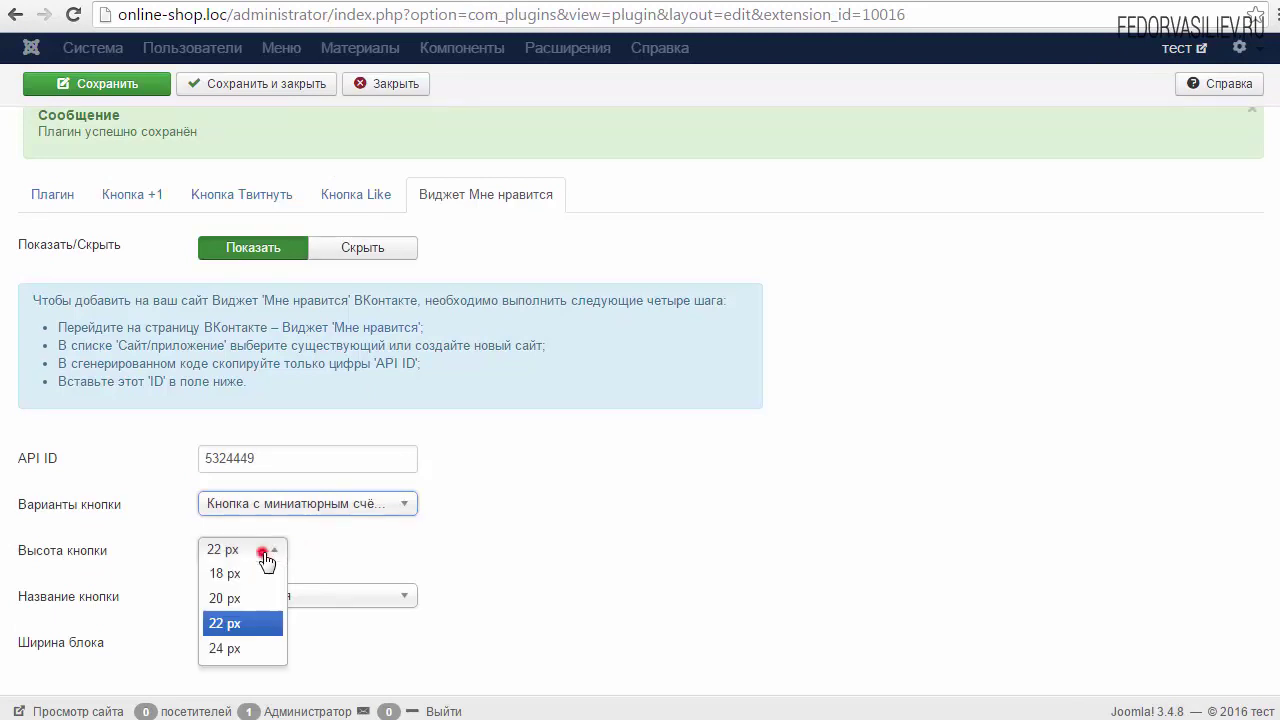
left_click(262, 600)
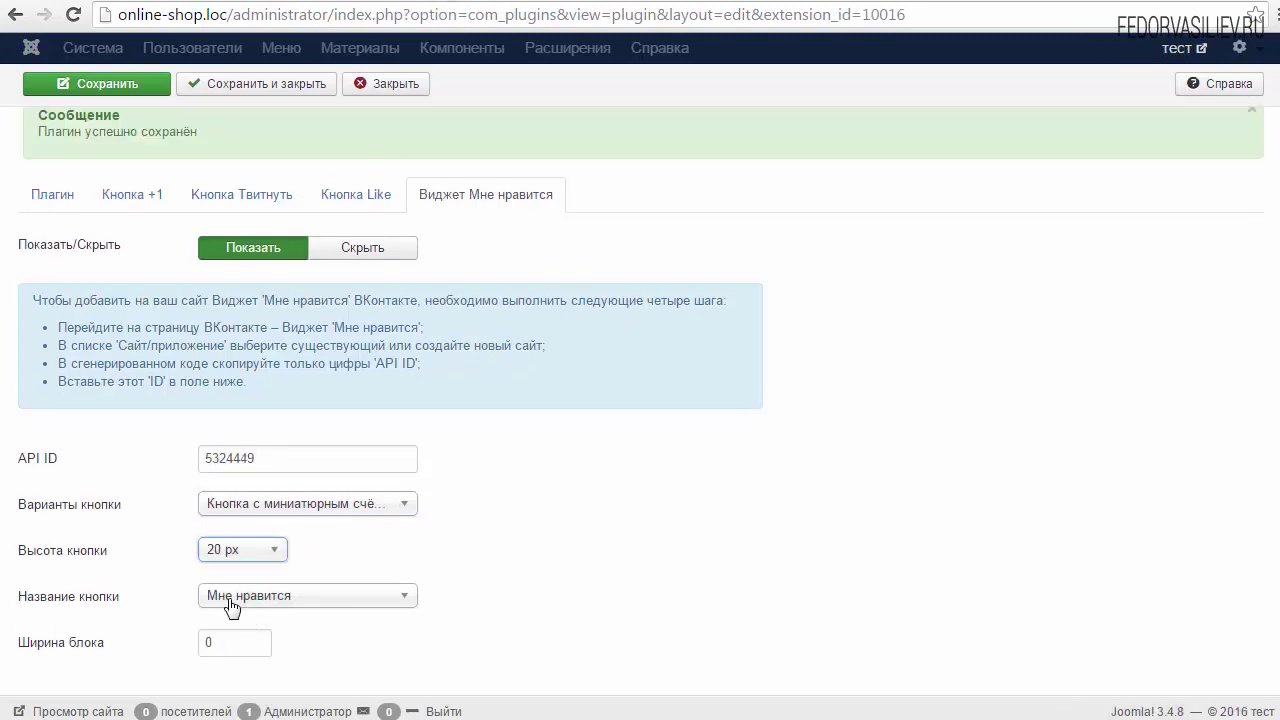
left_click(228, 598)
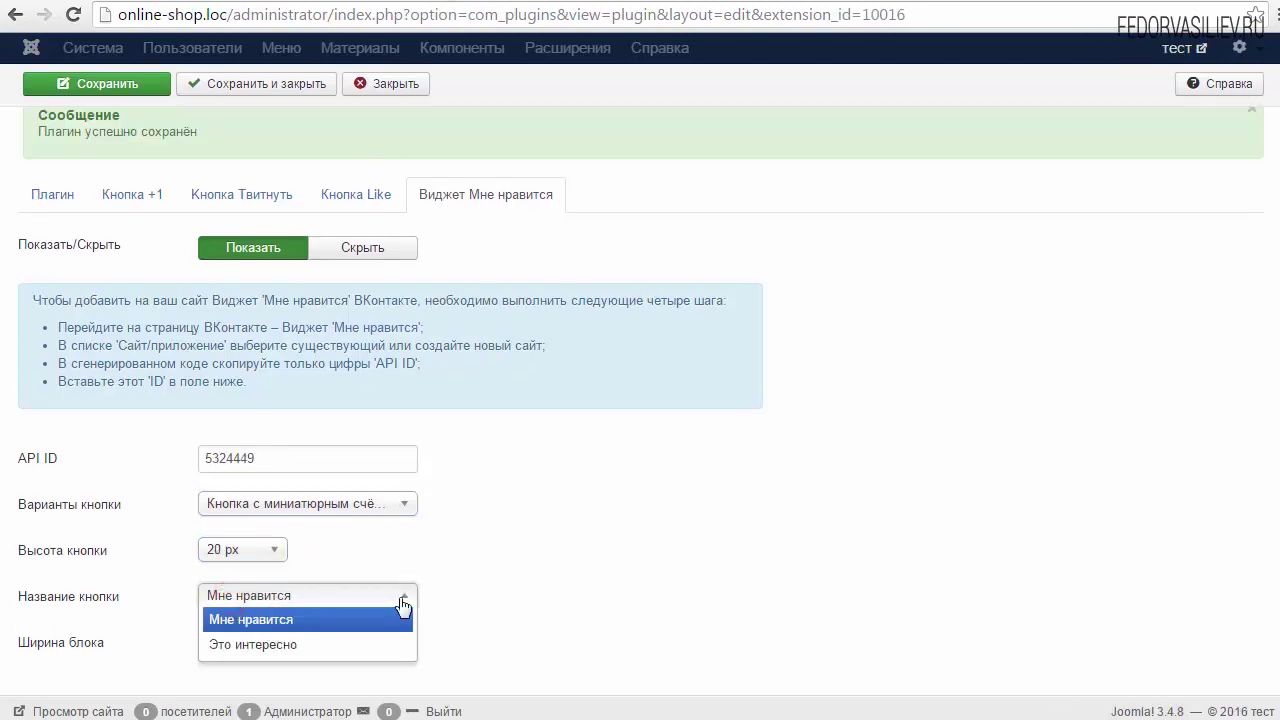
left_click(512, 598)
left_click(105, 84)
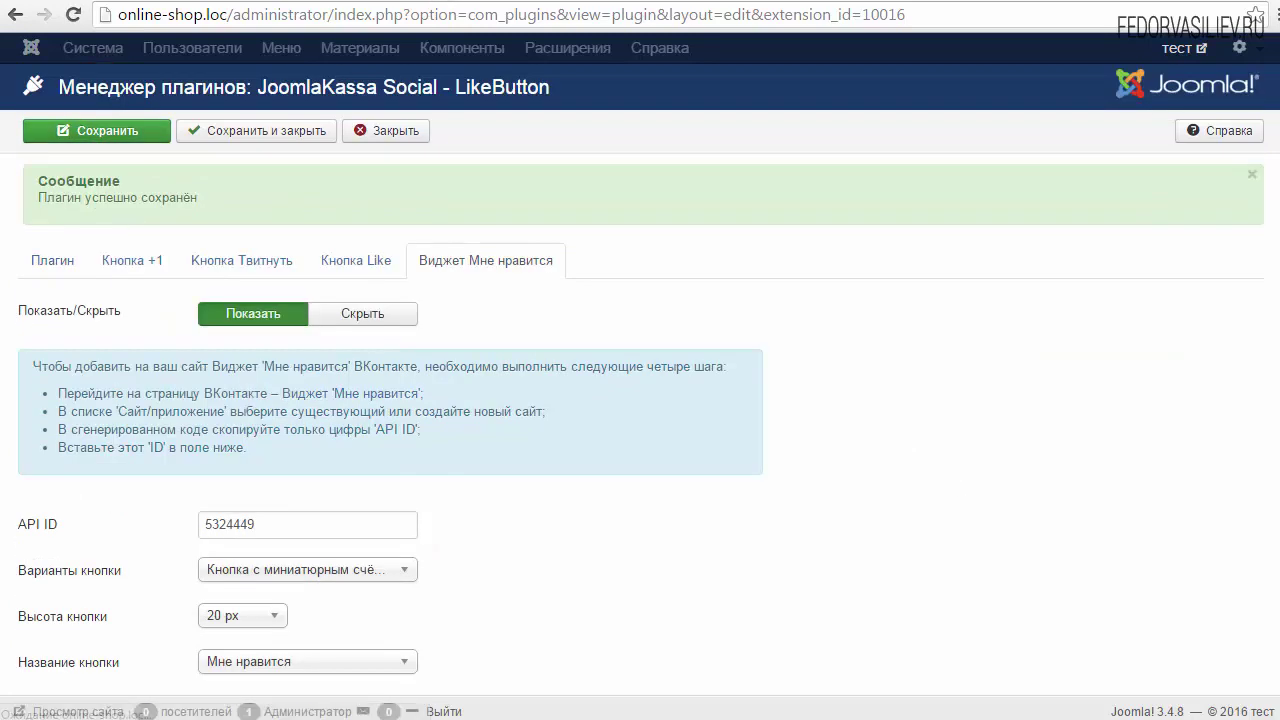
Step: Open the shop front and examine the social buttons on the pink Apple iPhone 5c 32GB product page
left_click(78, 711)
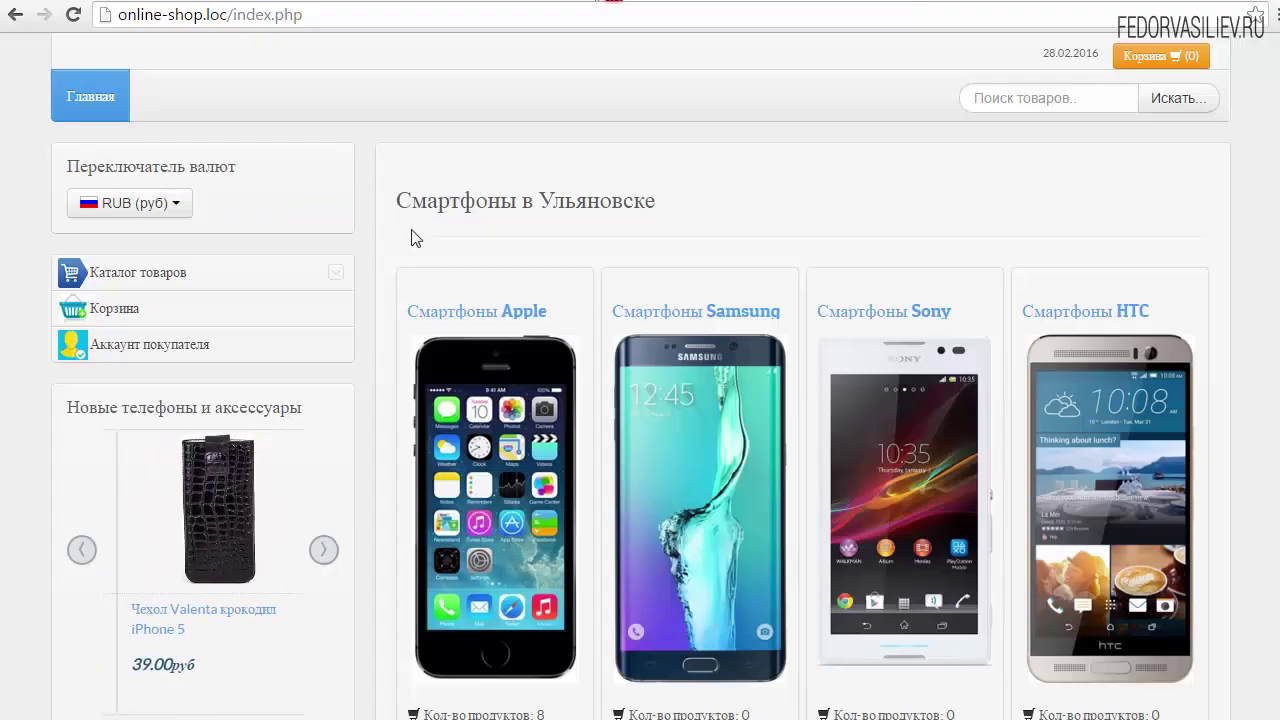
scroll(416, 238, "down", 2)
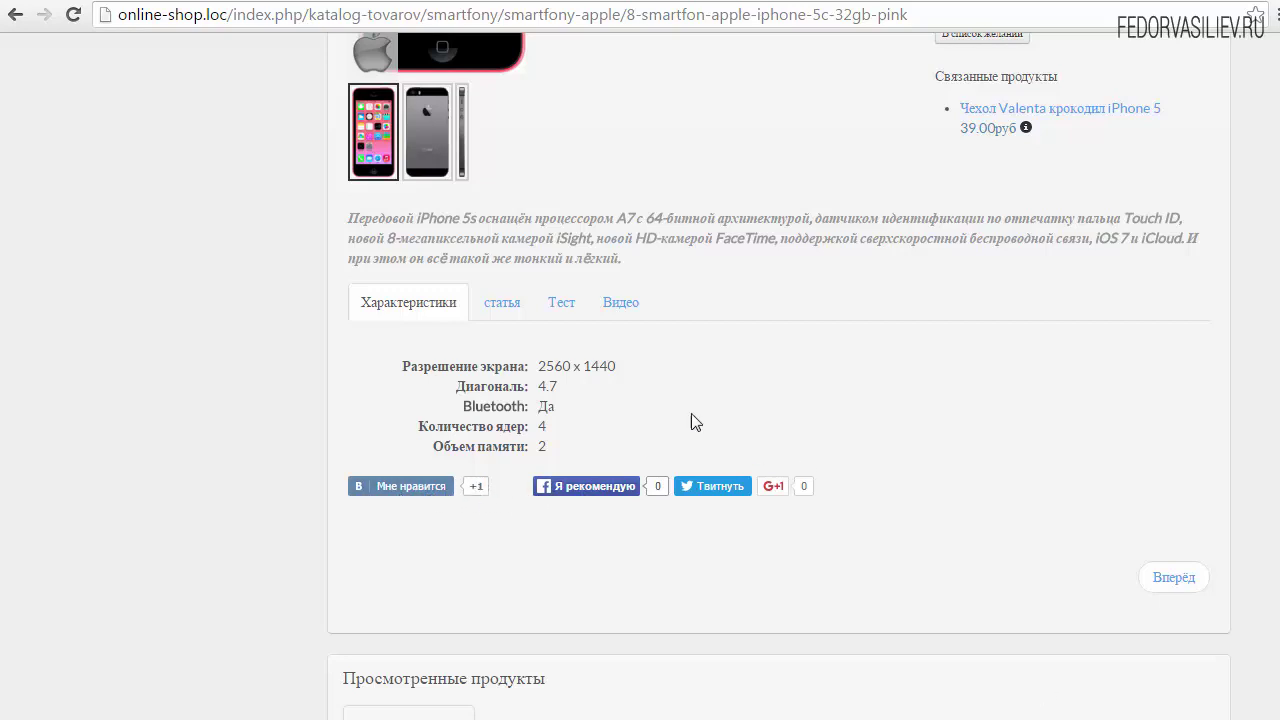
Step: Set the Мне нравится widget's block width to 140, save the plugin and reload the iPhone 5c product page
left_click(425, 1)
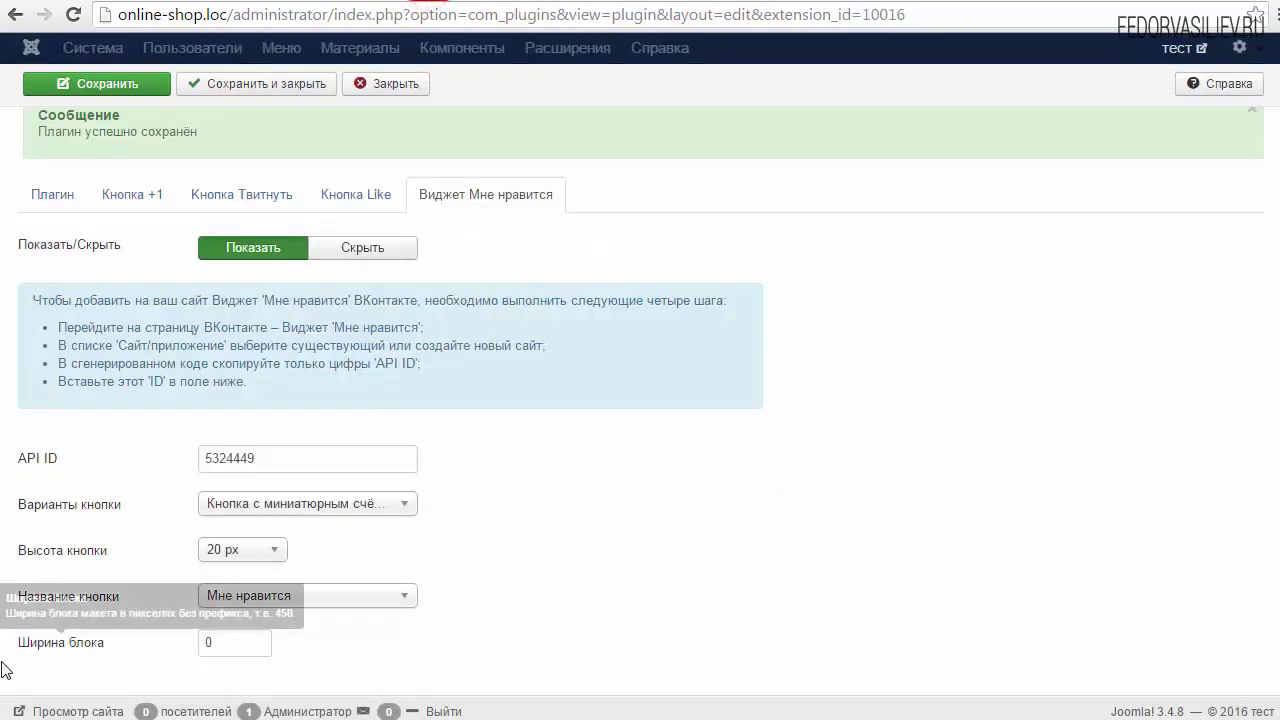
double_click(242, 642)
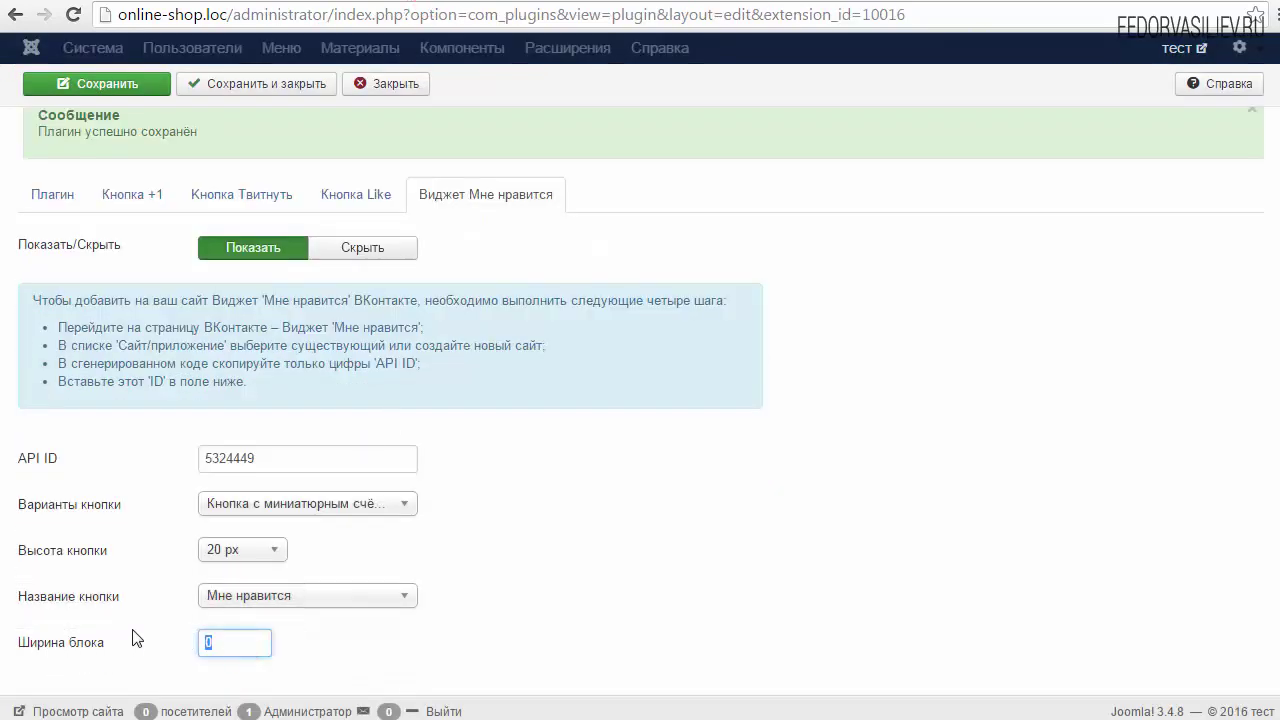
type("140")
left_click(100, 84)
left_click(652, 1)
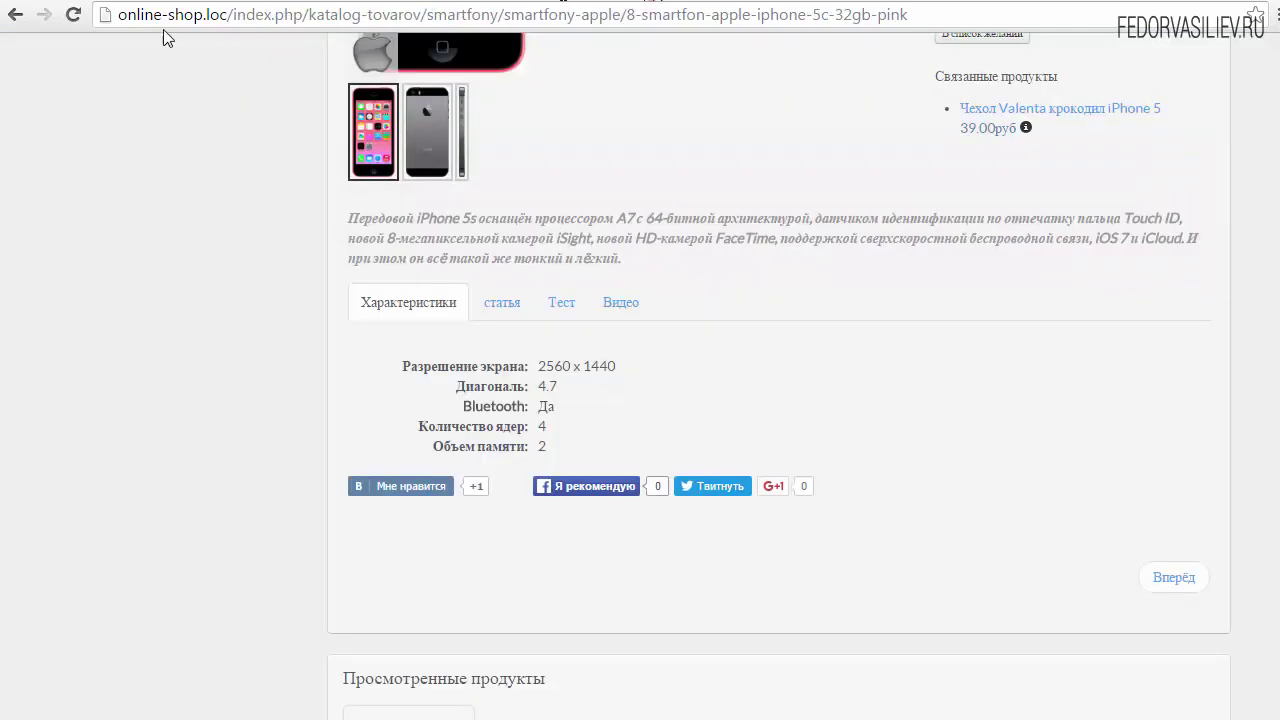
left_click(73, 15)
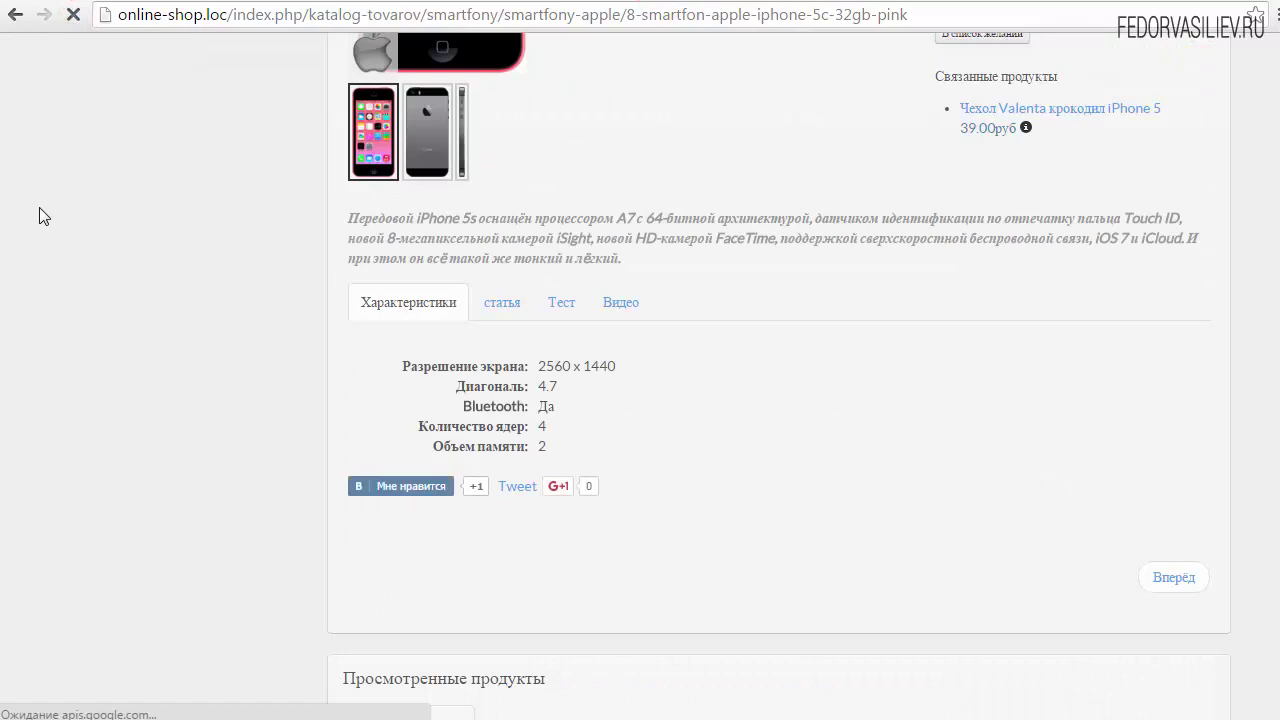